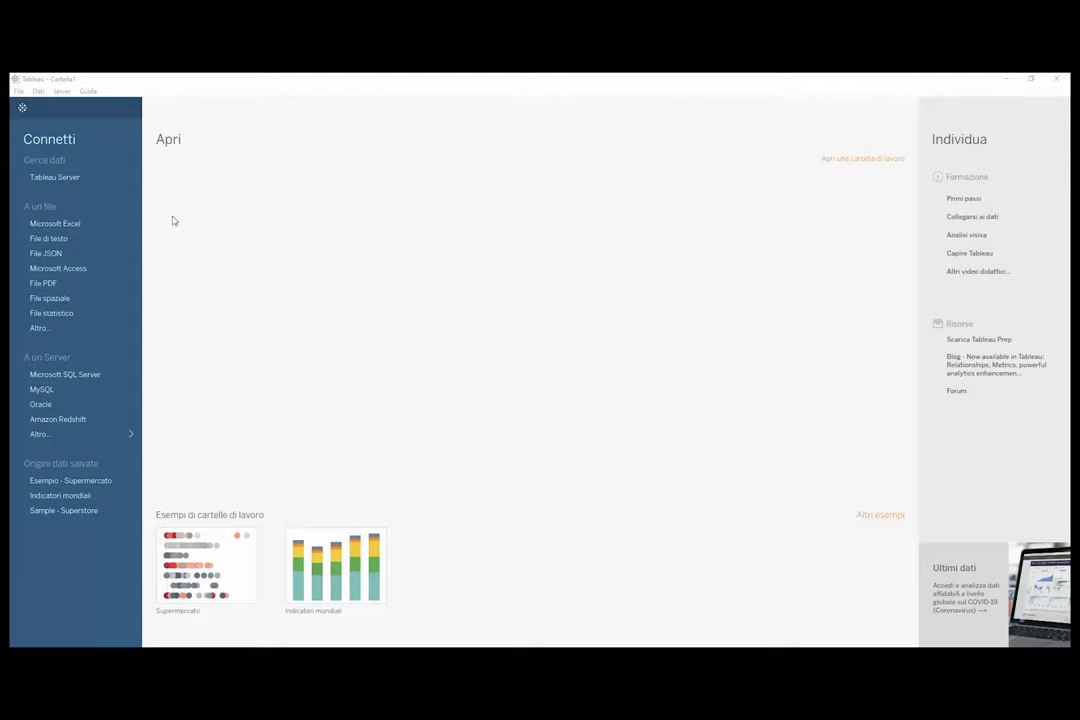
# Connect to the Excel workbook BetaBookshop.xlsx in the data model folder.
pyautogui.click(96, 222)
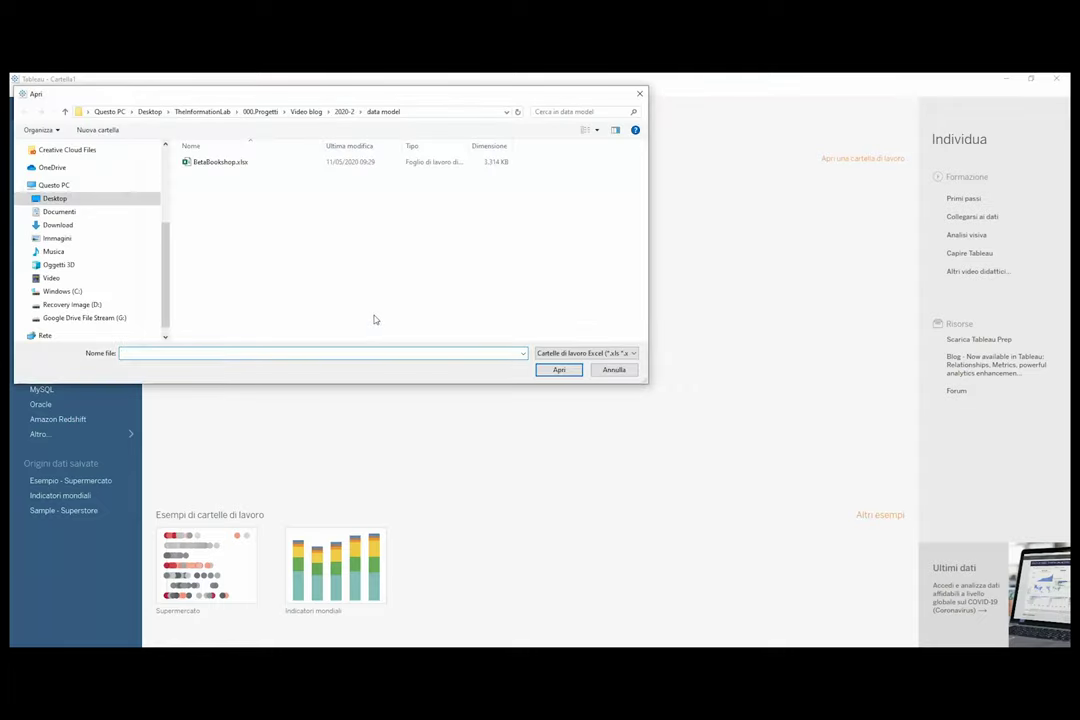
pyautogui.click(262, 166)
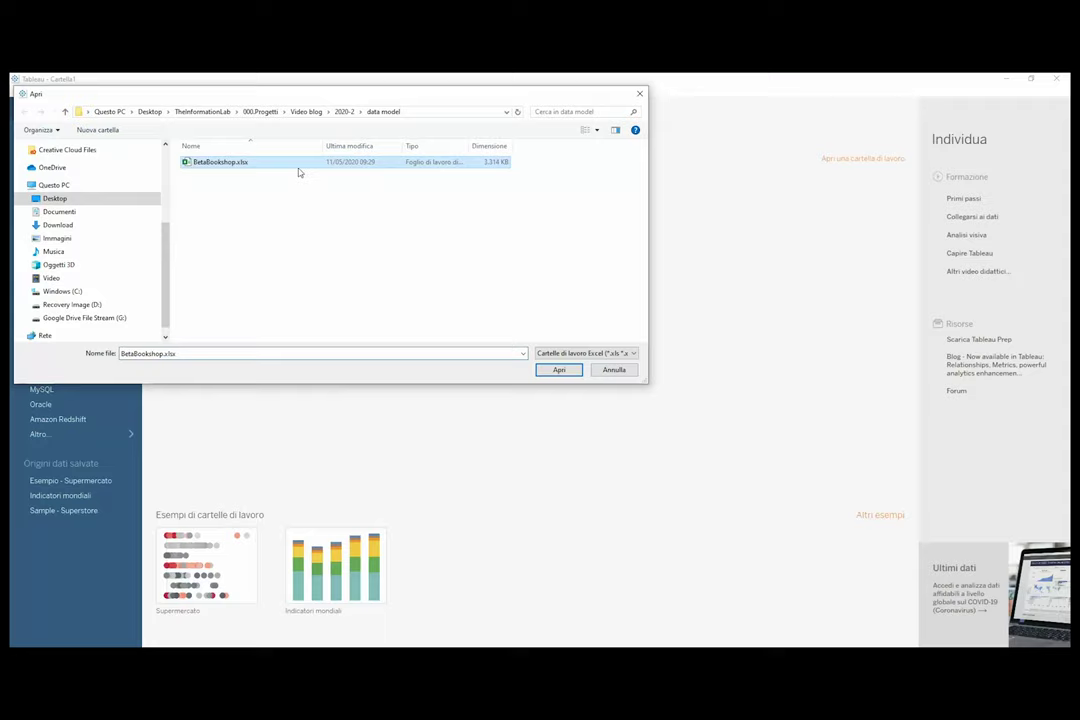
pyautogui.click(556, 370)
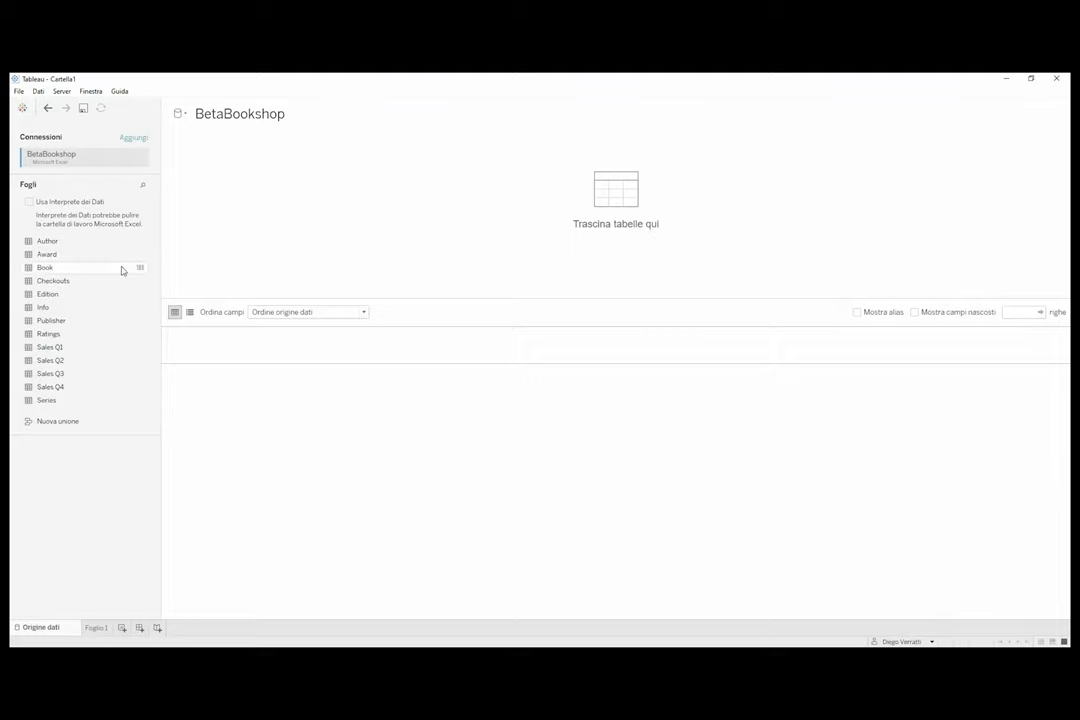
# Add the Book sheet to the empty data source canvas as the first table.
pyautogui.moveTo(92, 269); pyautogui.dragTo(293, 219)
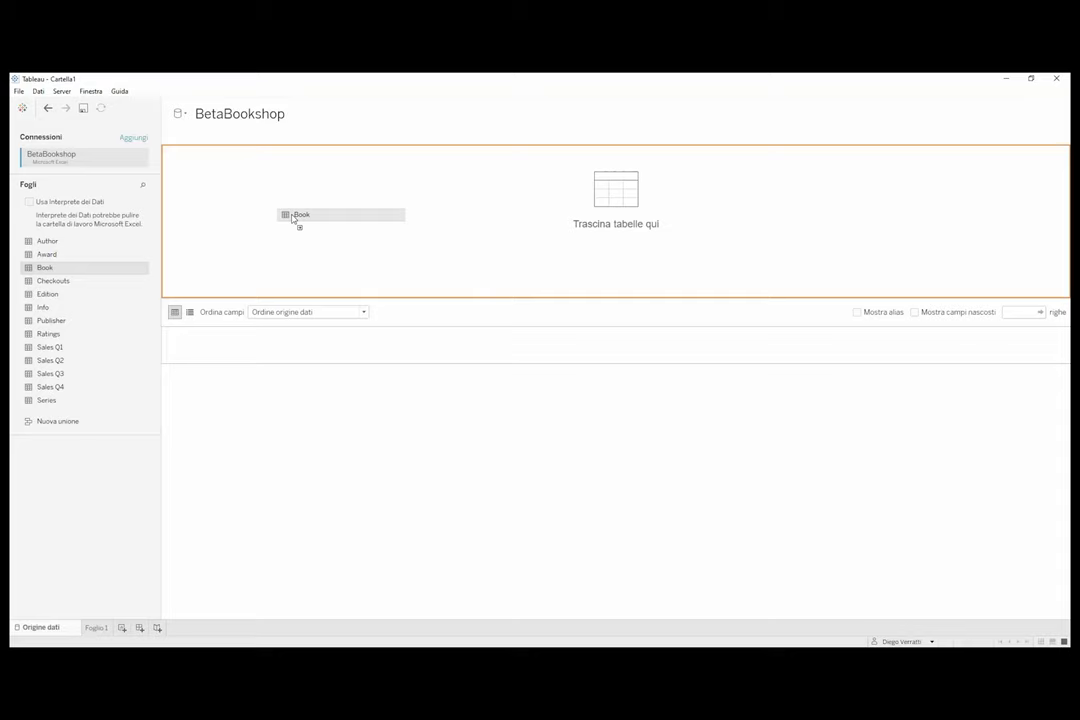
pyautogui.moveTo(293, 219); pyautogui.dragTo(293, 219)
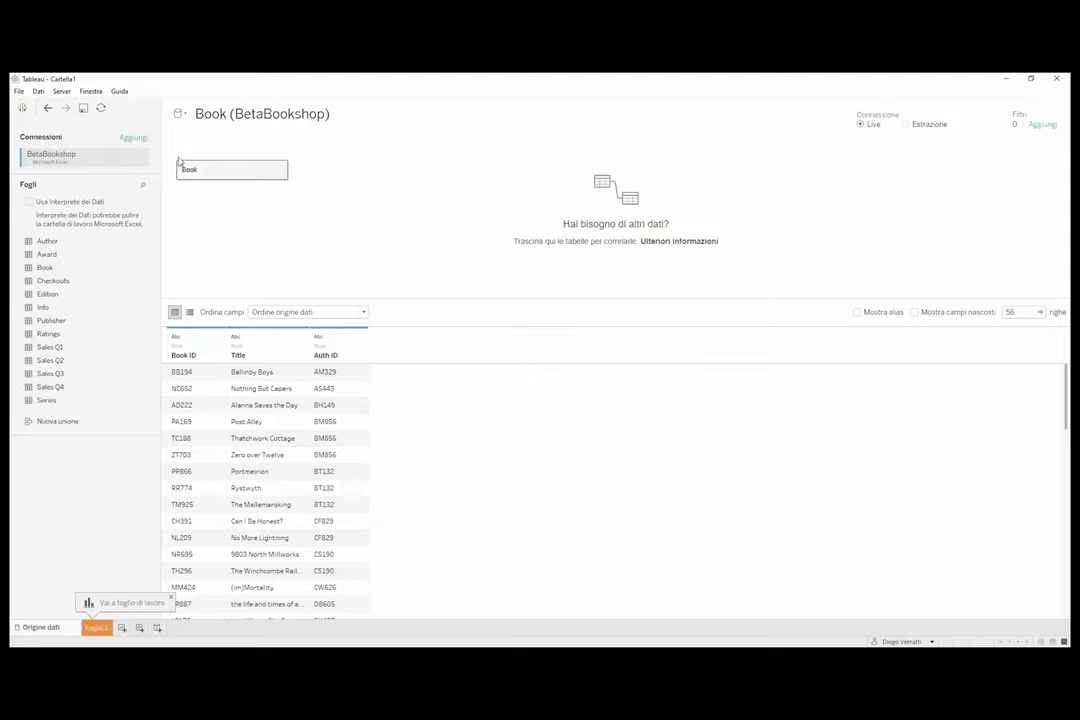
pyautogui.click(279, 172)
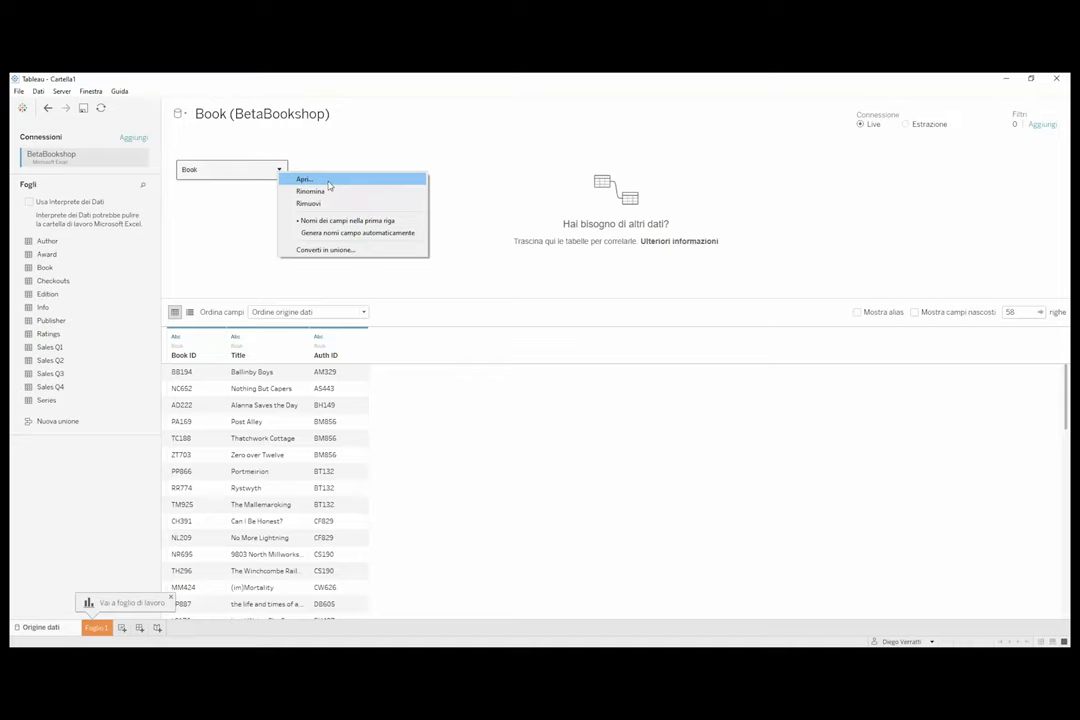
pyautogui.click(268, 203)
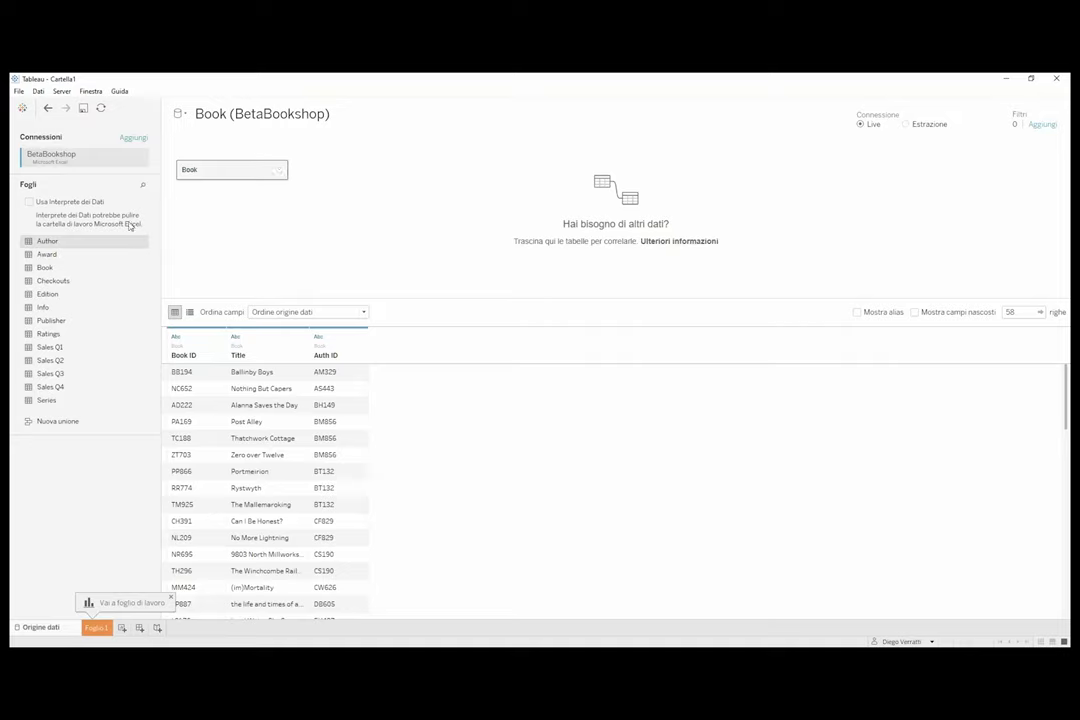
# Add the Author sheet beside Book as a related table, and move the relationship dialog closer to the tables.
pyautogui.moveTo(92, 243); pyautogui.dragTo(381, 225)
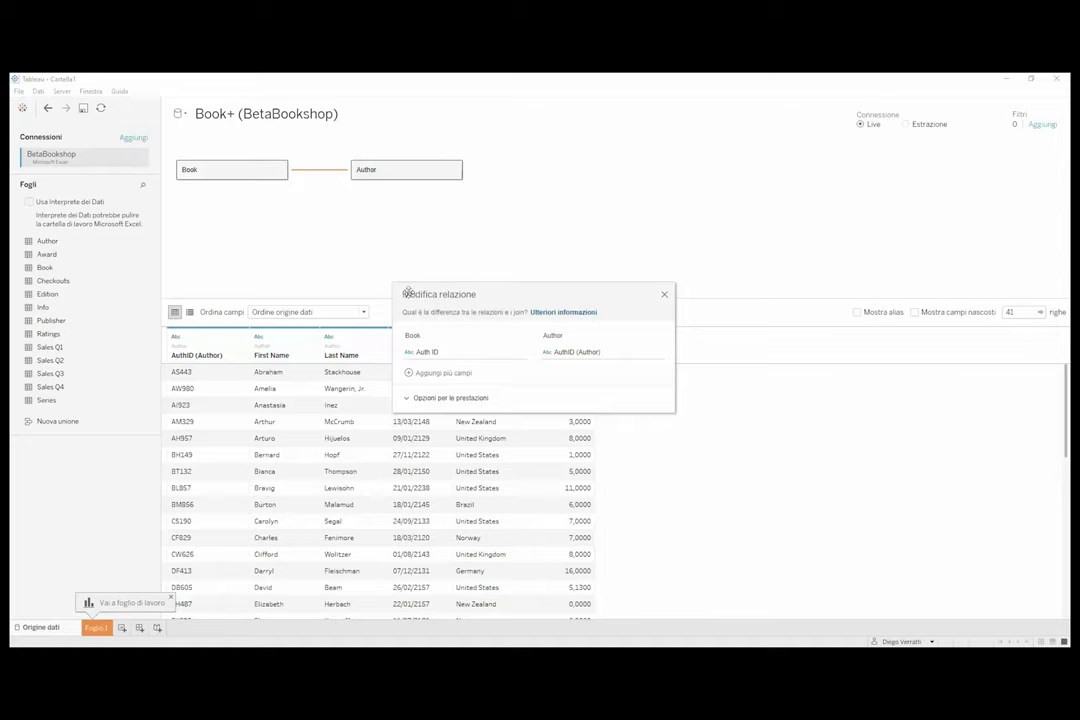
pyautogui.moveTo(395, 286); pyautogui.dragTo(379, 260)
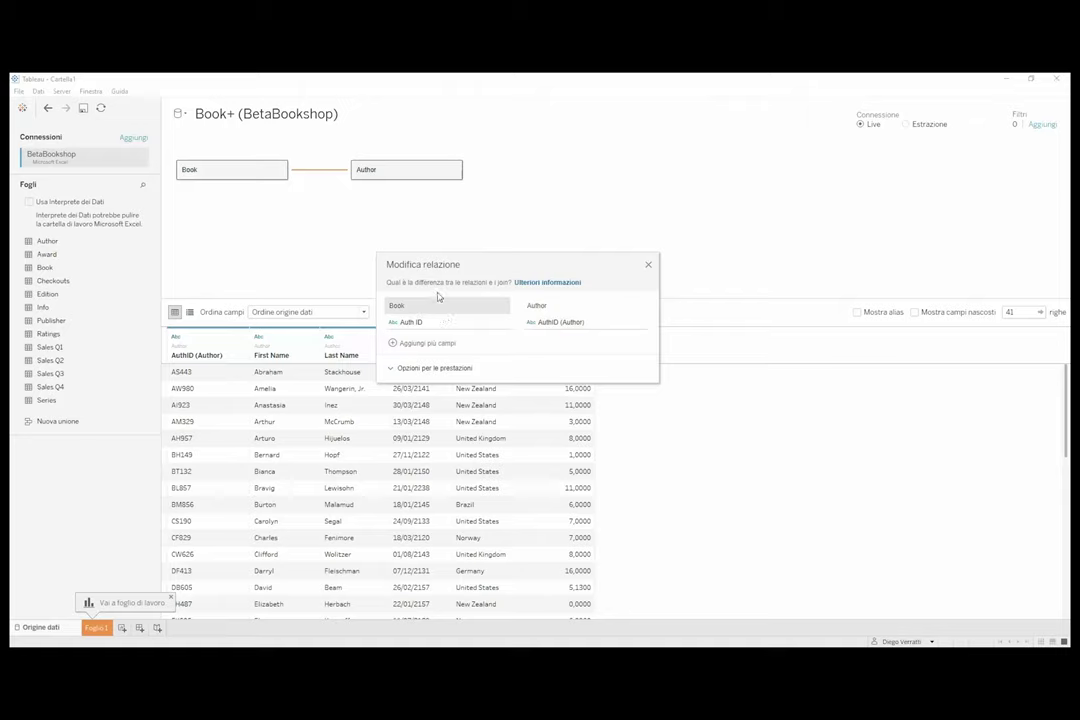
# Examine the cardinality and referential integrity options of the Book–Author relationship, then close its settings.
pyautogui.click(404, 372)
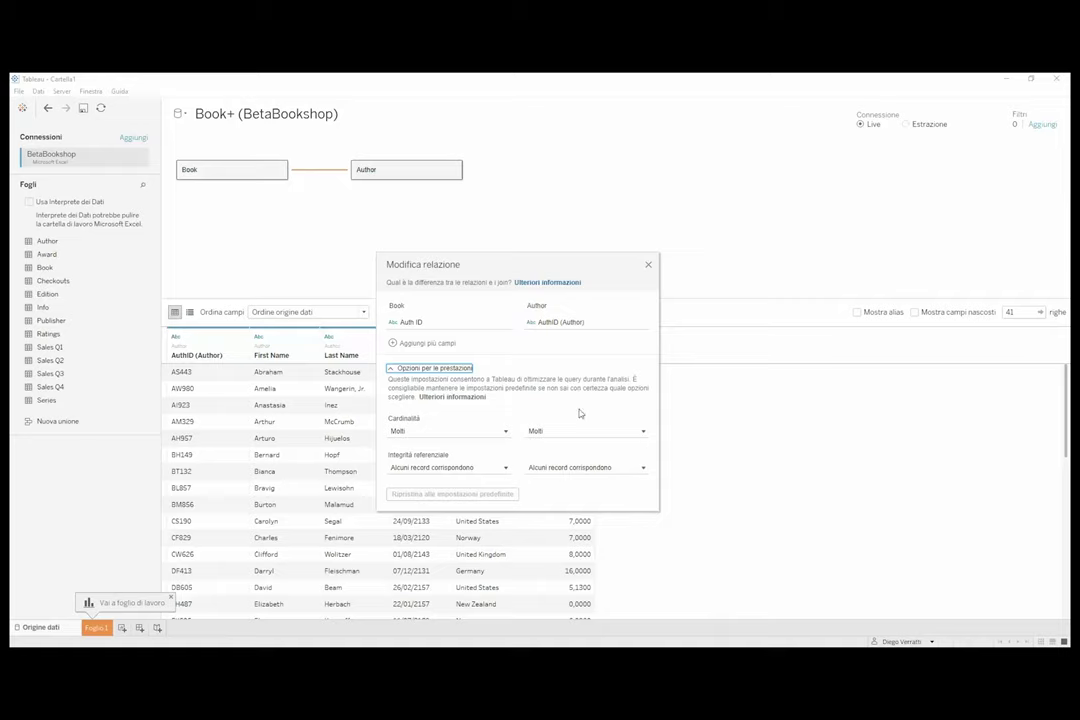
pyautogui.click(501, 436)
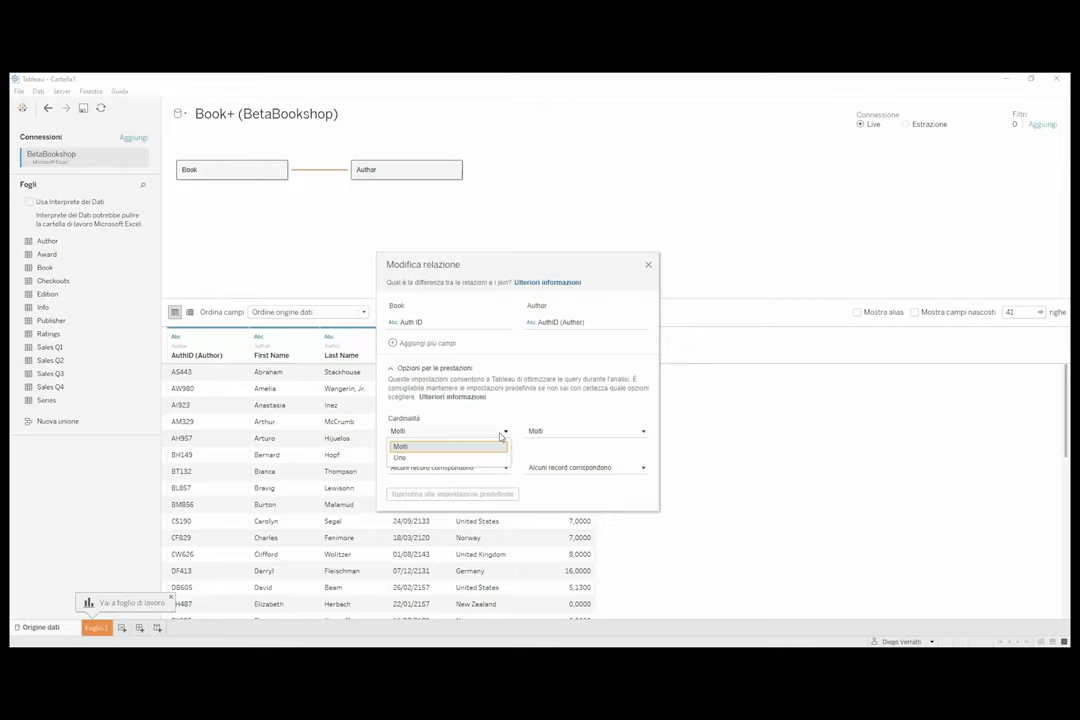
pyautogui.click(464, 448)
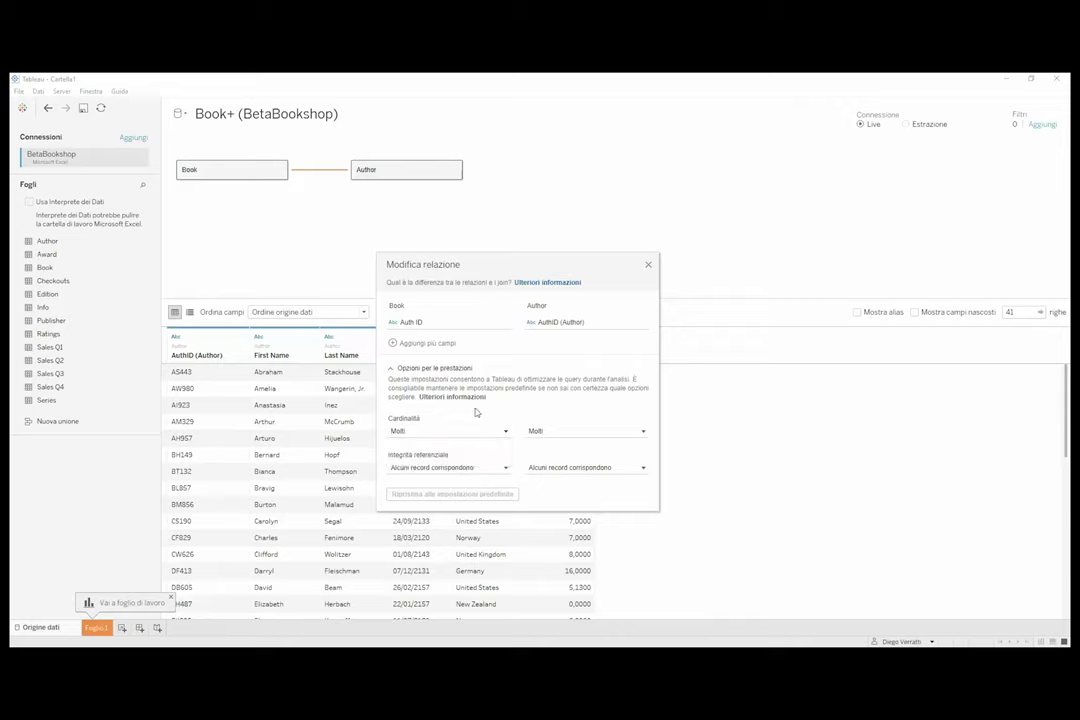
pyautogui.click(473, 466)
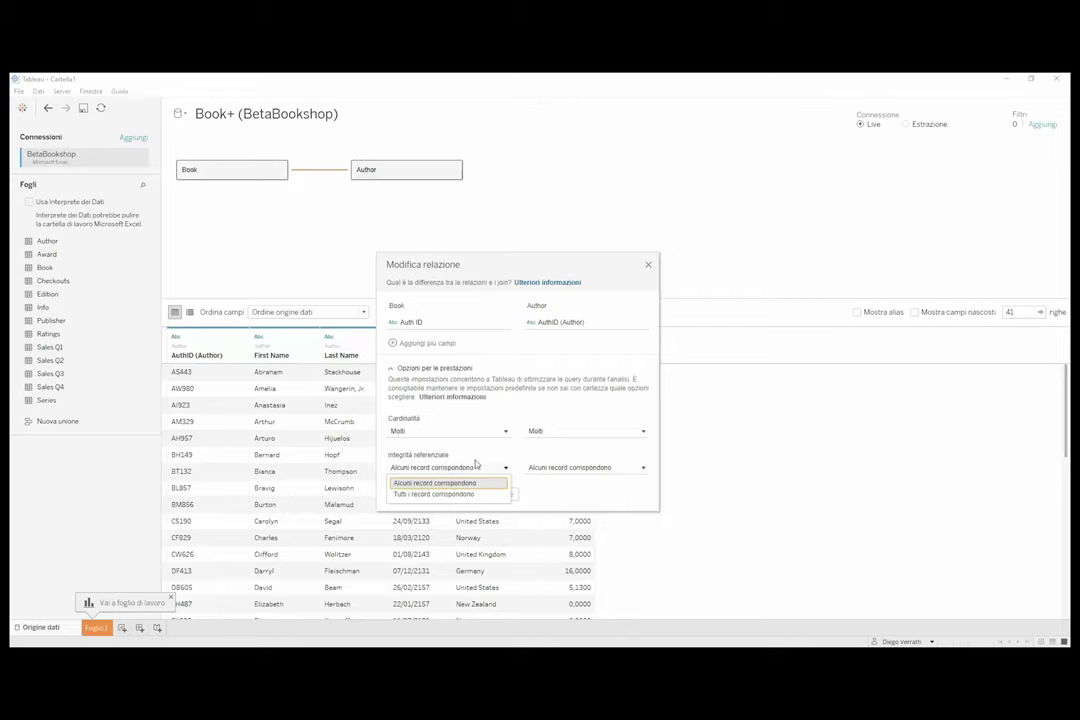
pyautogui.click(480, 414)
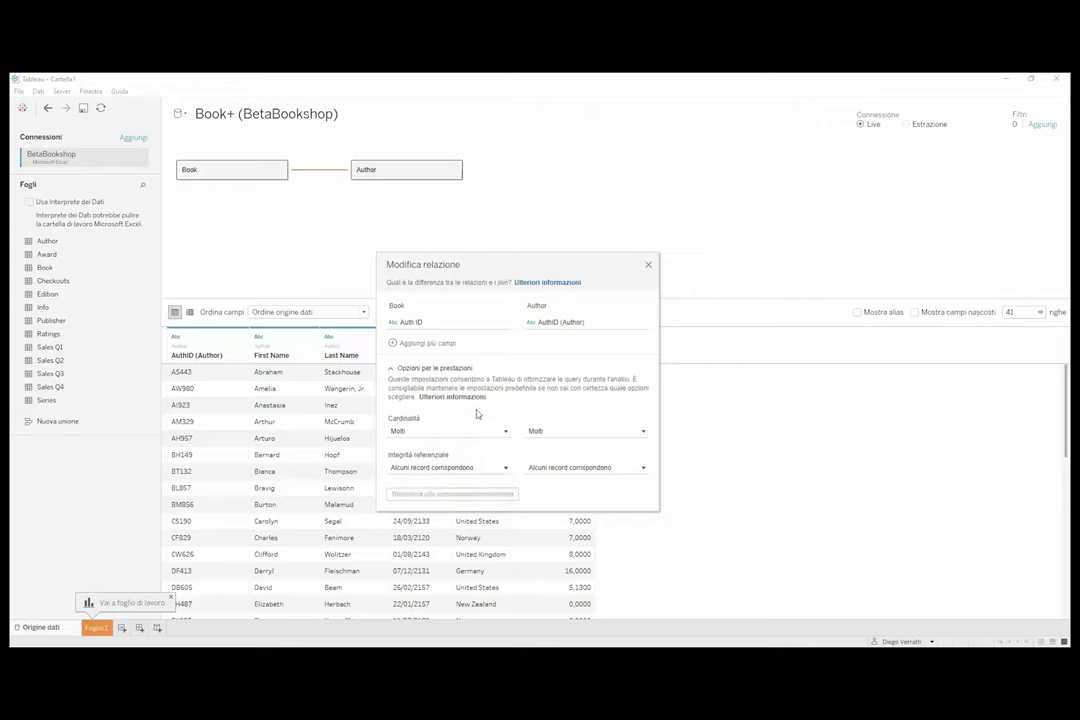
pyautogui.click(648, 266)
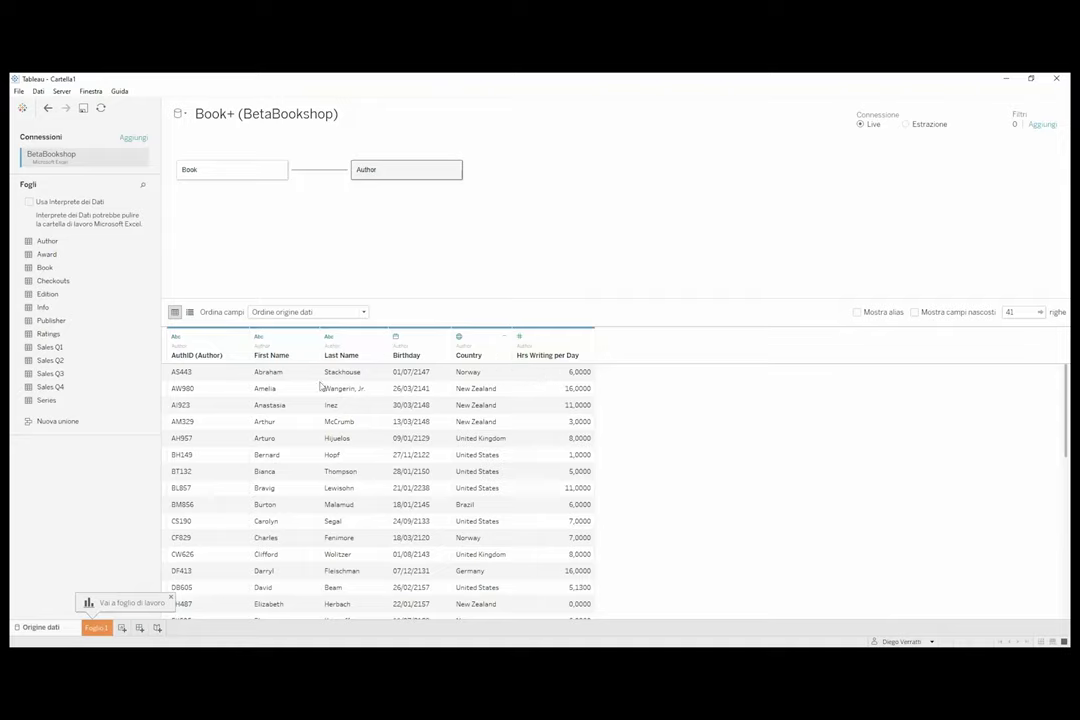
# Compare the data previews of the Book and Author tables and check the relationship between them.
pyautogui.click(240, 175)
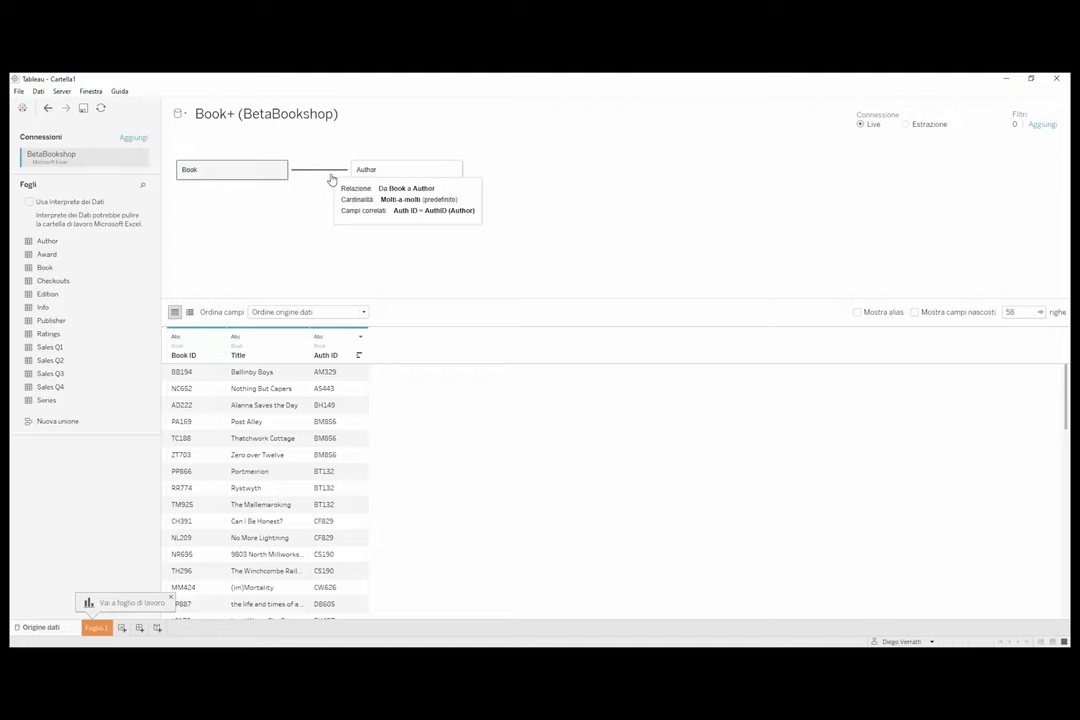
pyautogui.click(380, 172)
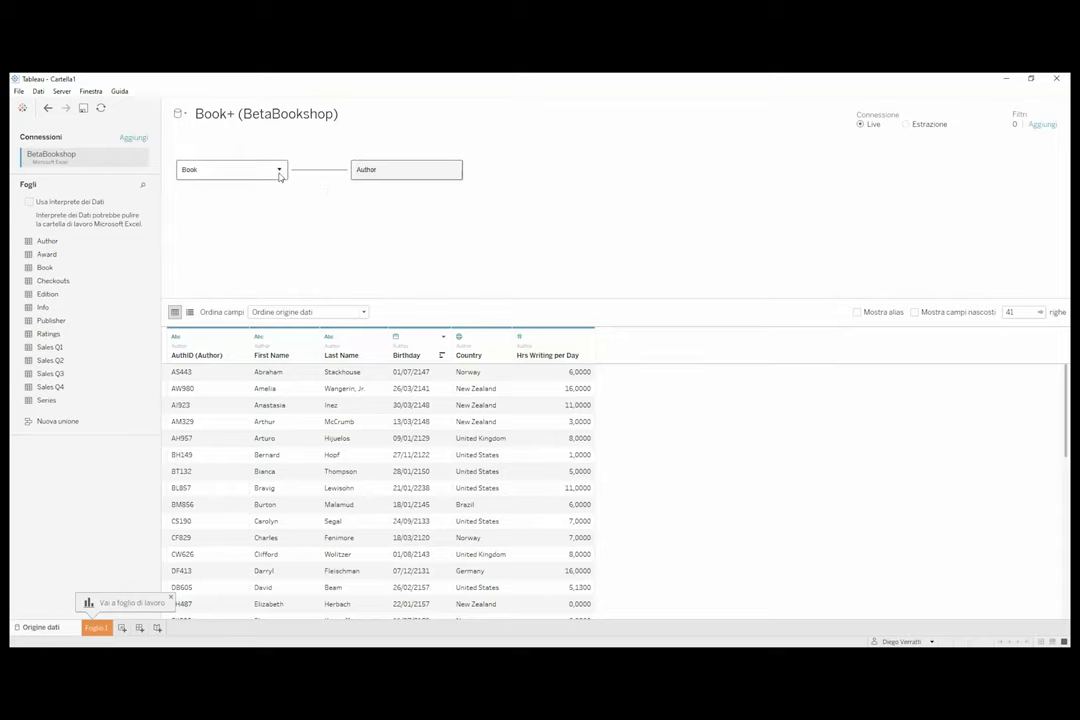
pyautogui.click(229, 177)
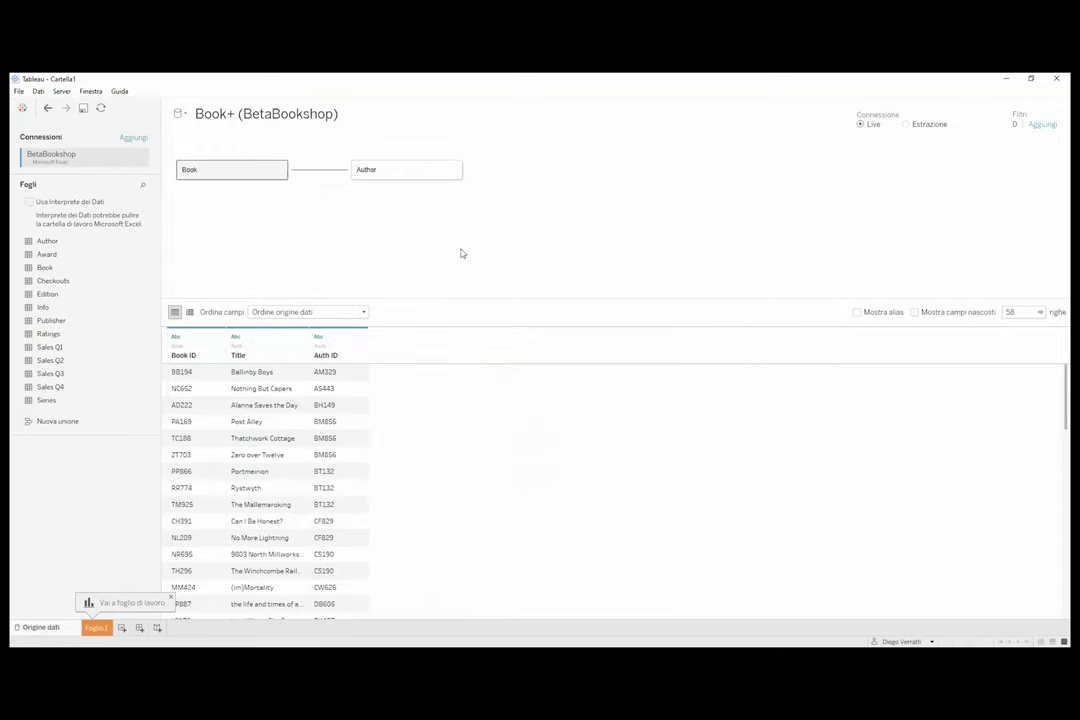
# Open the Book logical table for joins and unions, and join the Info sheet to it.
pyautogui.click(280, 170)
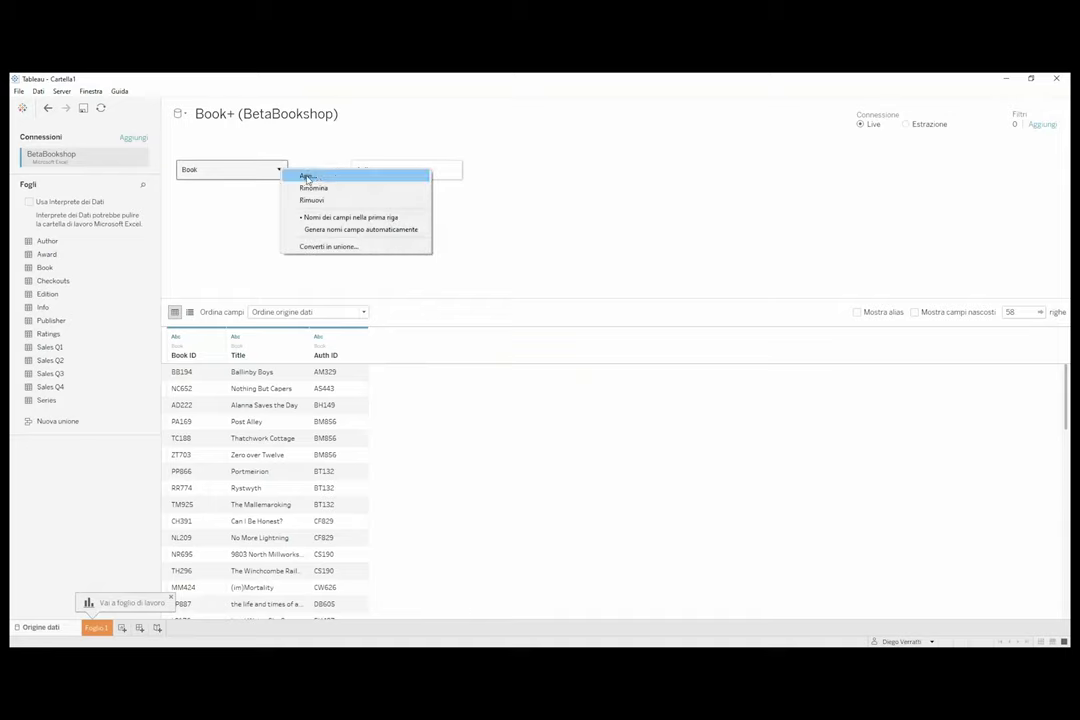
pyautogui.click(220, 174)
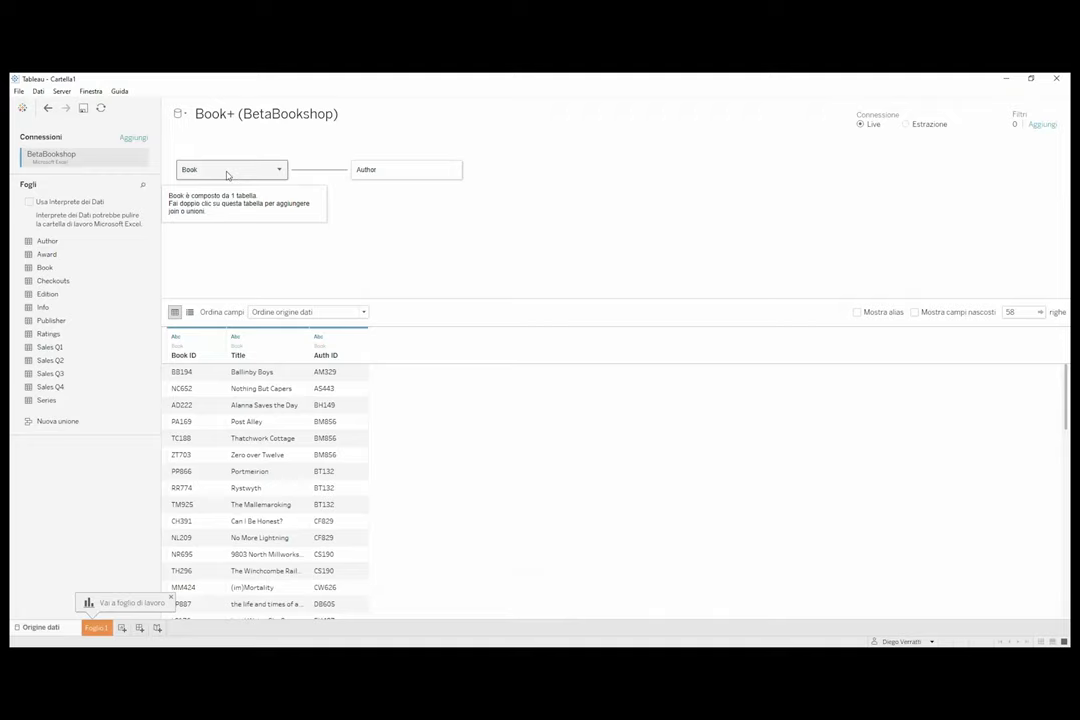
pyautogui.doubleClick(227, 175)
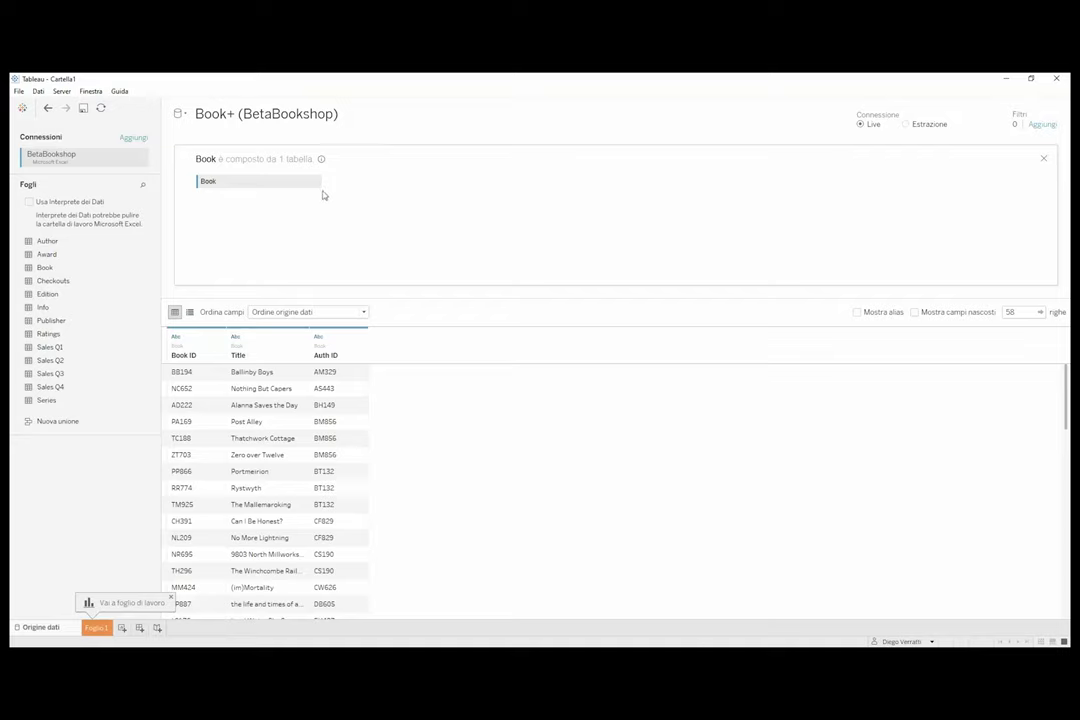
pyautogui.moveTo(75, 310); pyautogui.dragTo(419, 188)
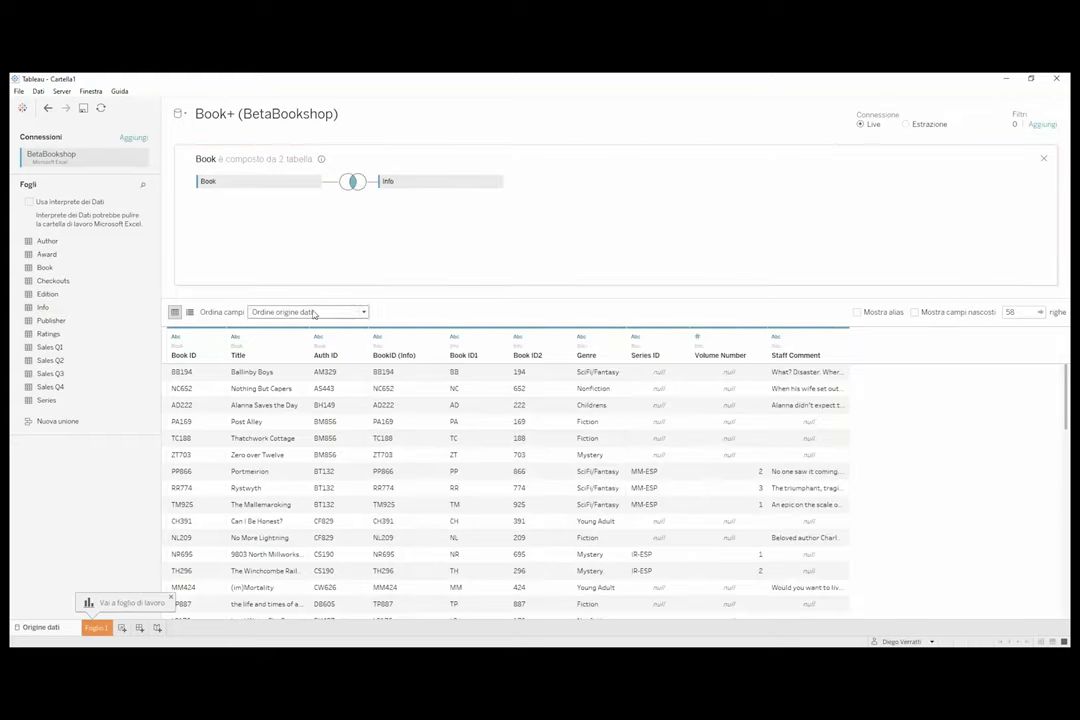
# Change the join between Book and Info to a left join (Sinistra).
pyautogui.click(354, 184)
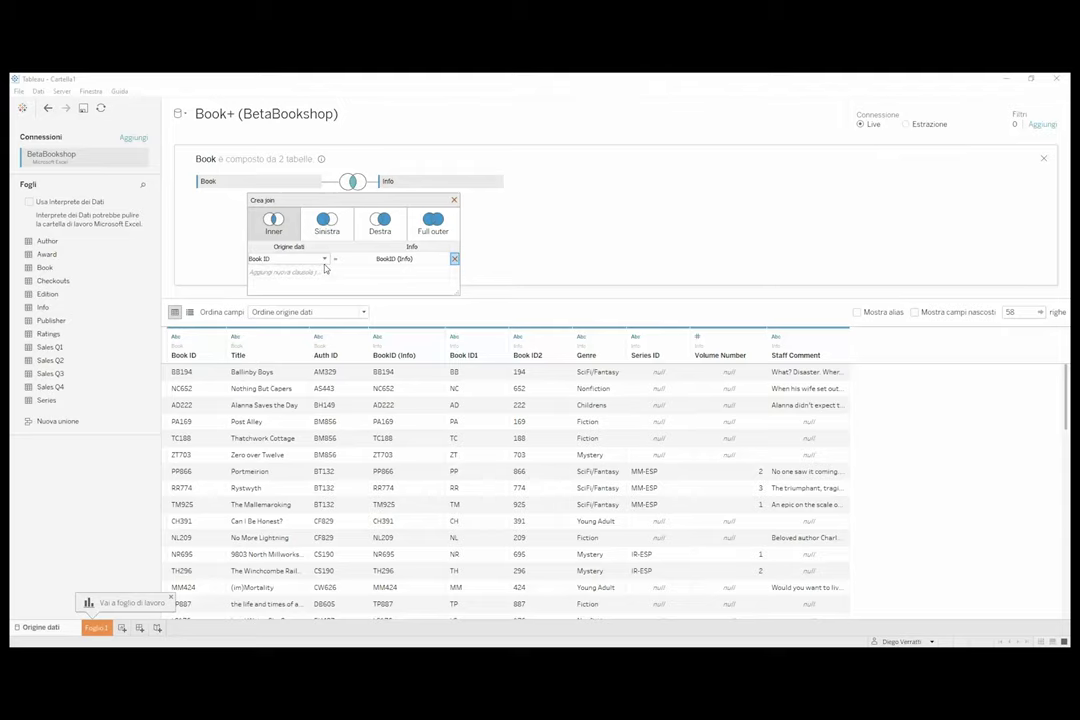
pyautogui.click(329, 228)
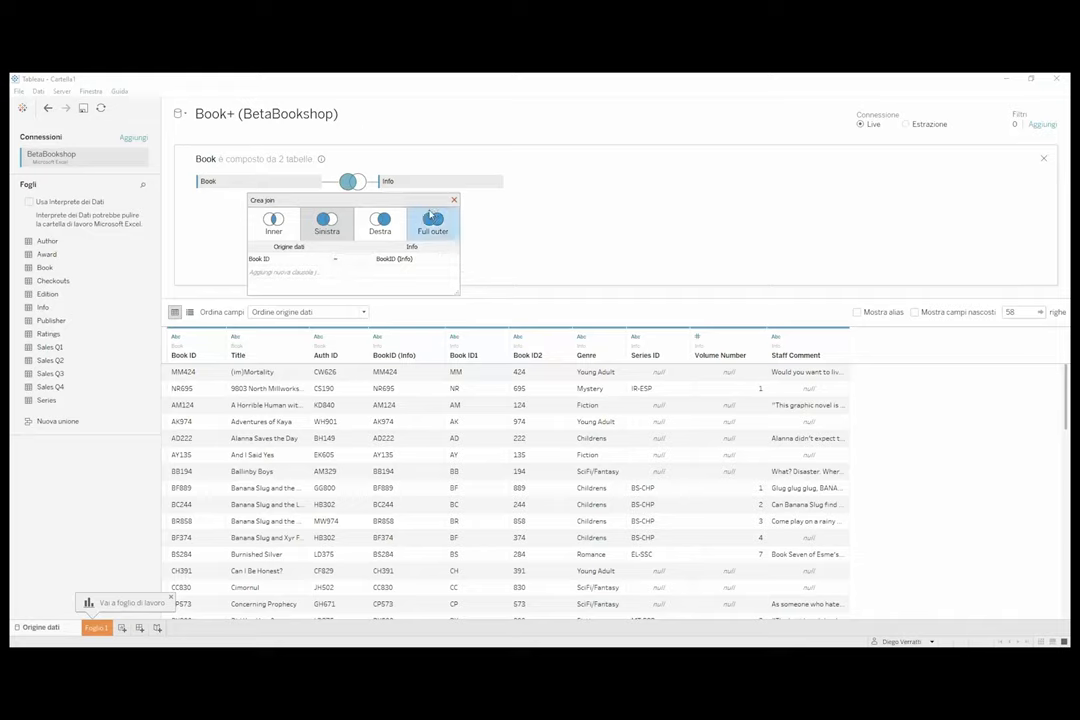
pyautogui.click(324, 261)
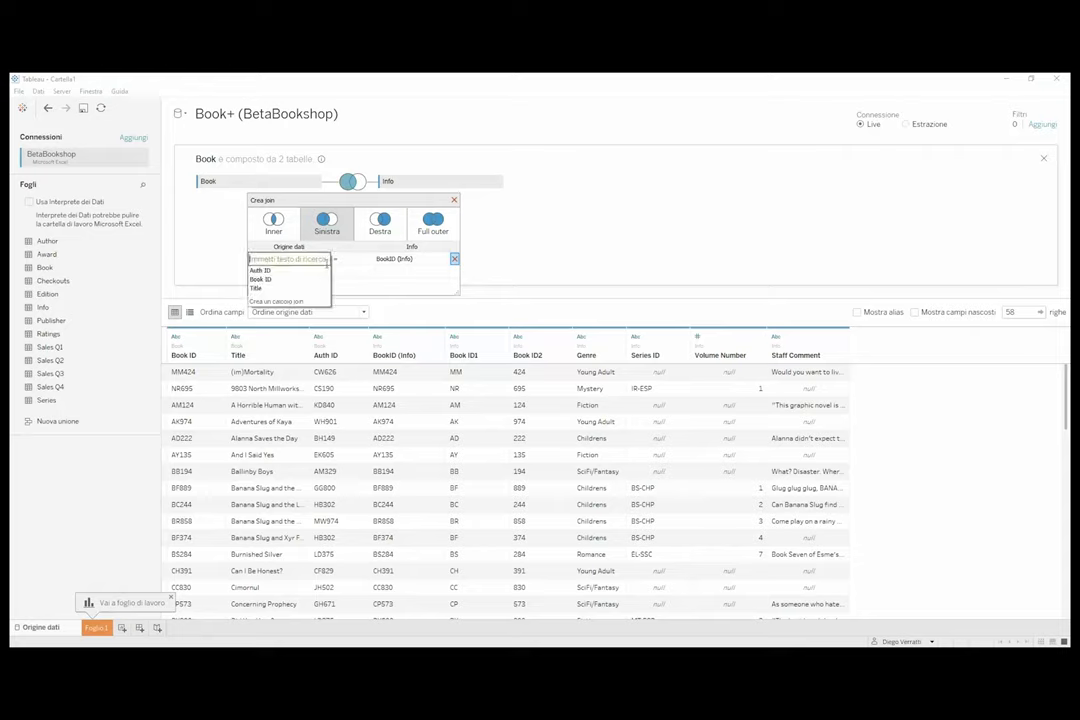
pyautogui.click(285, 302)
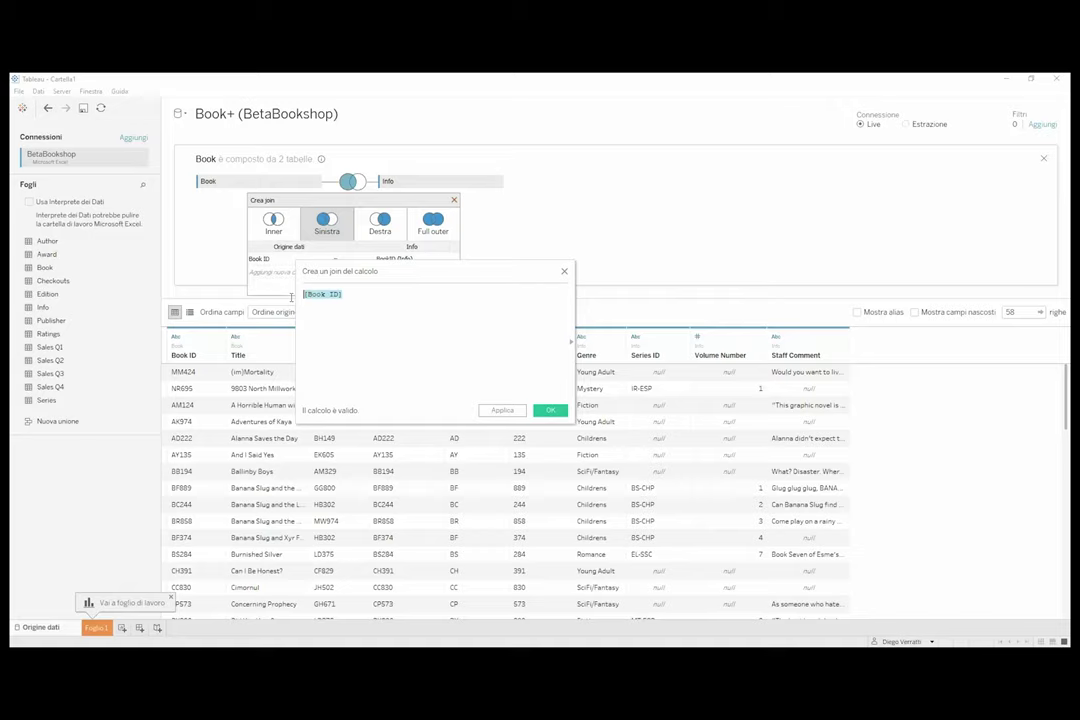
pyautogui.press('BackSpace')
pyautogui.click(565, 272)
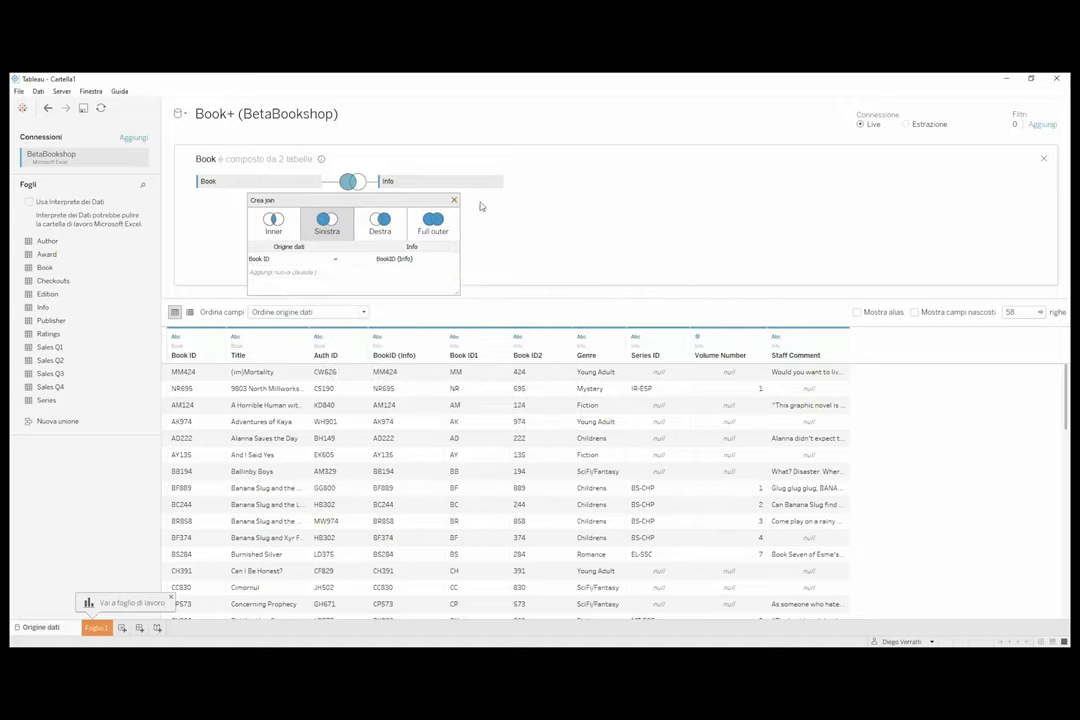
# Return to the relationship canvas, recheck the join inside Book, and preview the Author table's data.
pyautogui.click(454, 200)
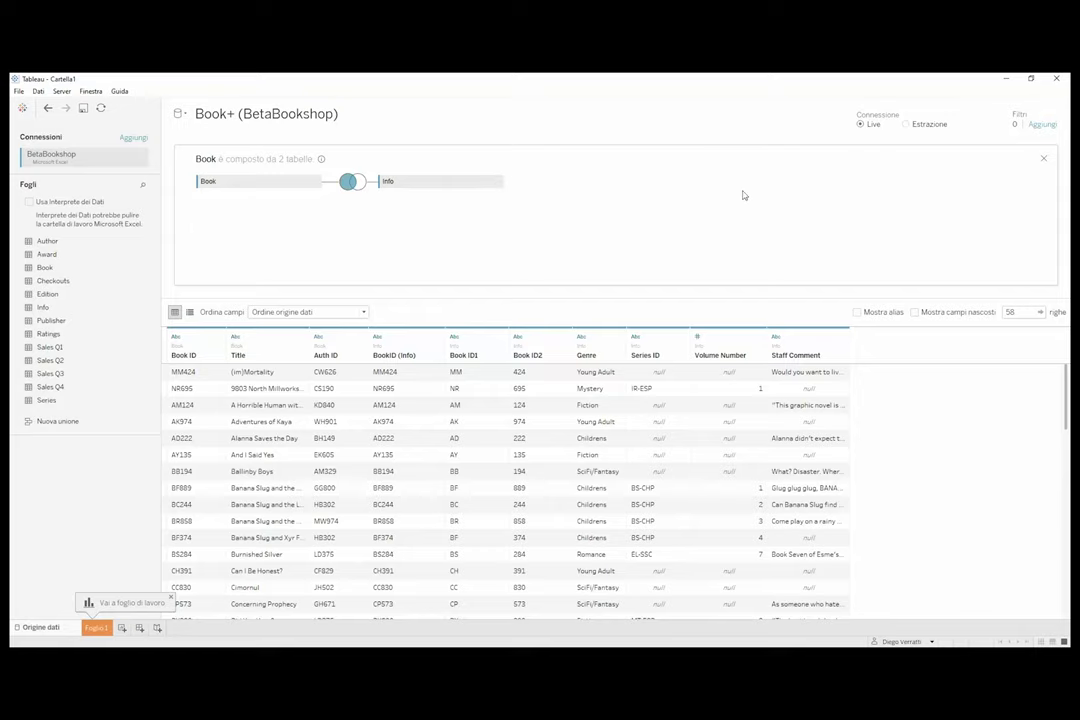
pyautogui.click(1043, 160)
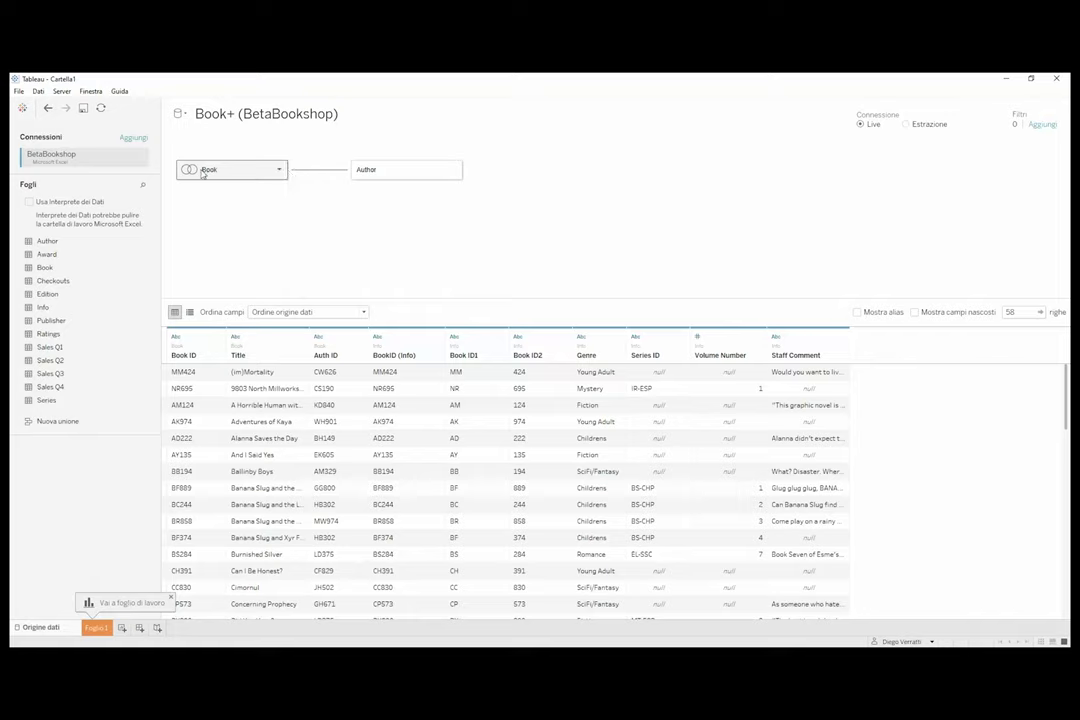
pyautogui.doubleClick(223, 172)
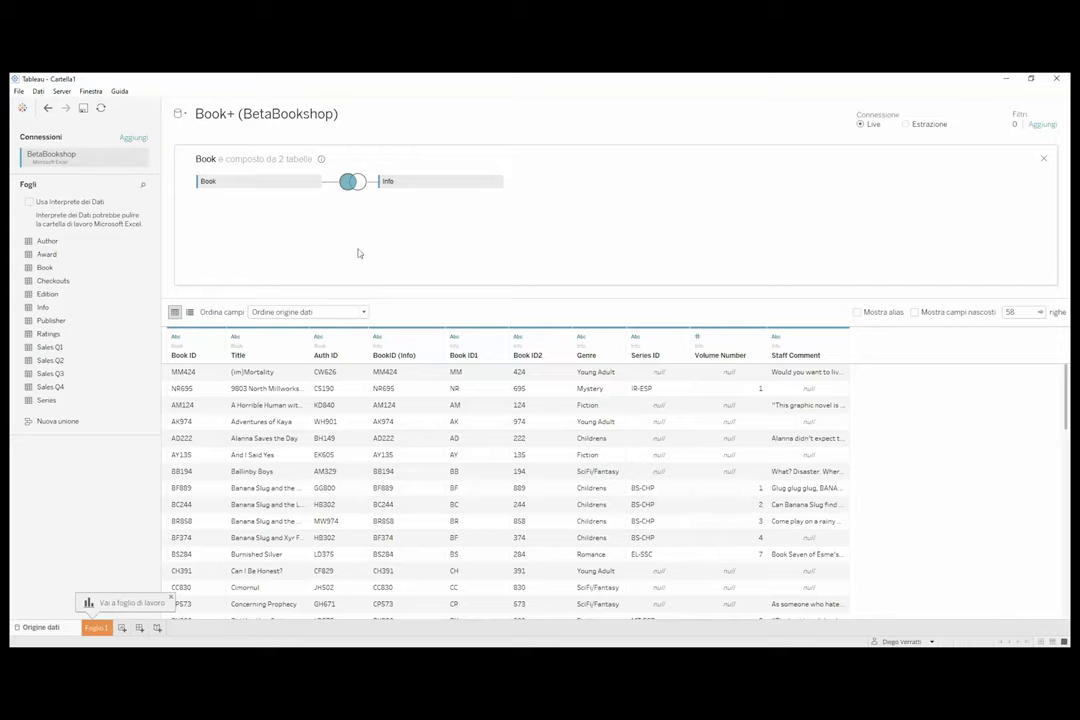
pyautogui.click(1044, 160)
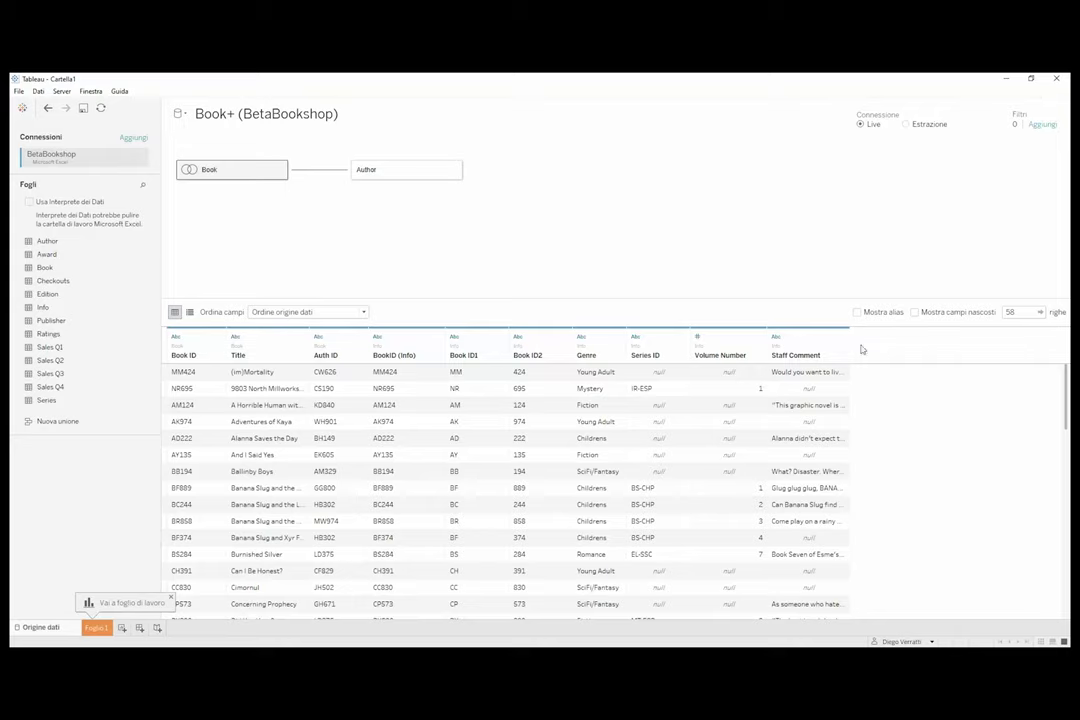
pyautogui.click(385, 176)
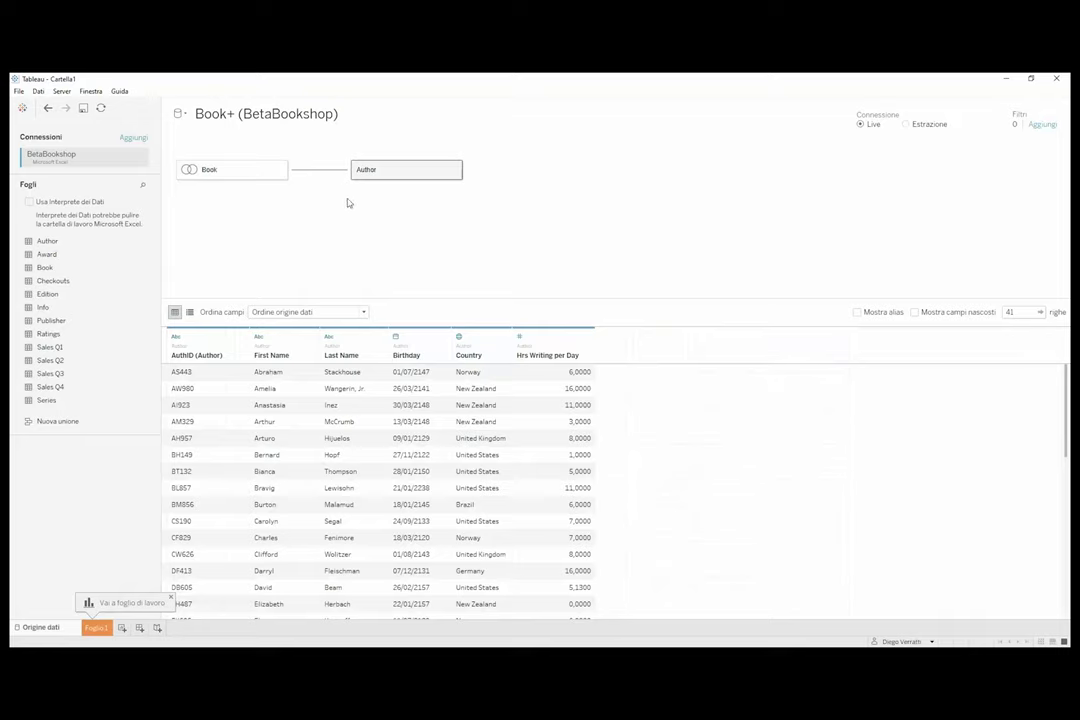
# Open the Foglio 1 worksheet, widen the area listing the fields, and select the BookID (Info) field.
pyautogui.click(97, 628)
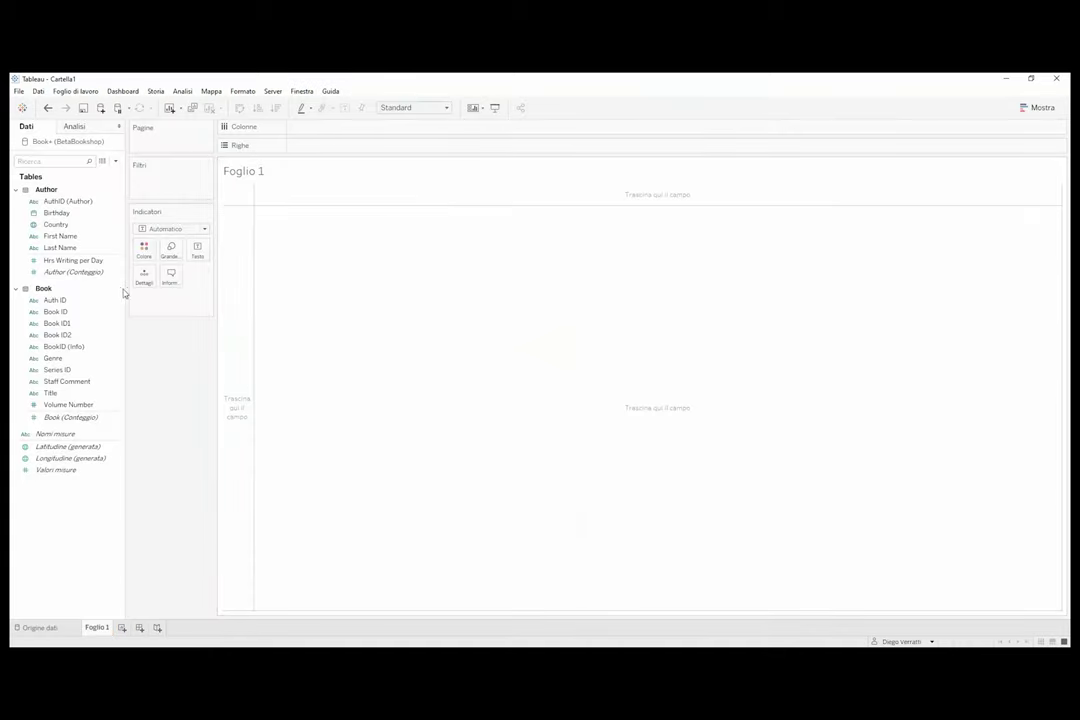
pyautogui.moveTo(131, 281); pyautogui.dragTo(194, 283)
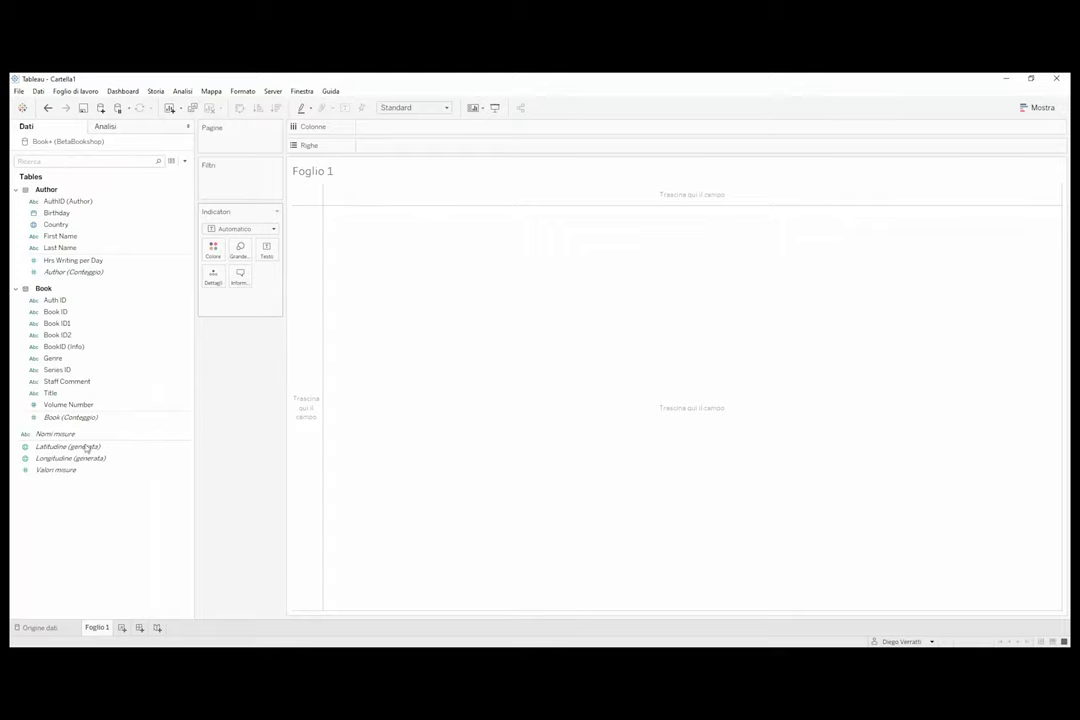
pyautogui.click(92, 347)
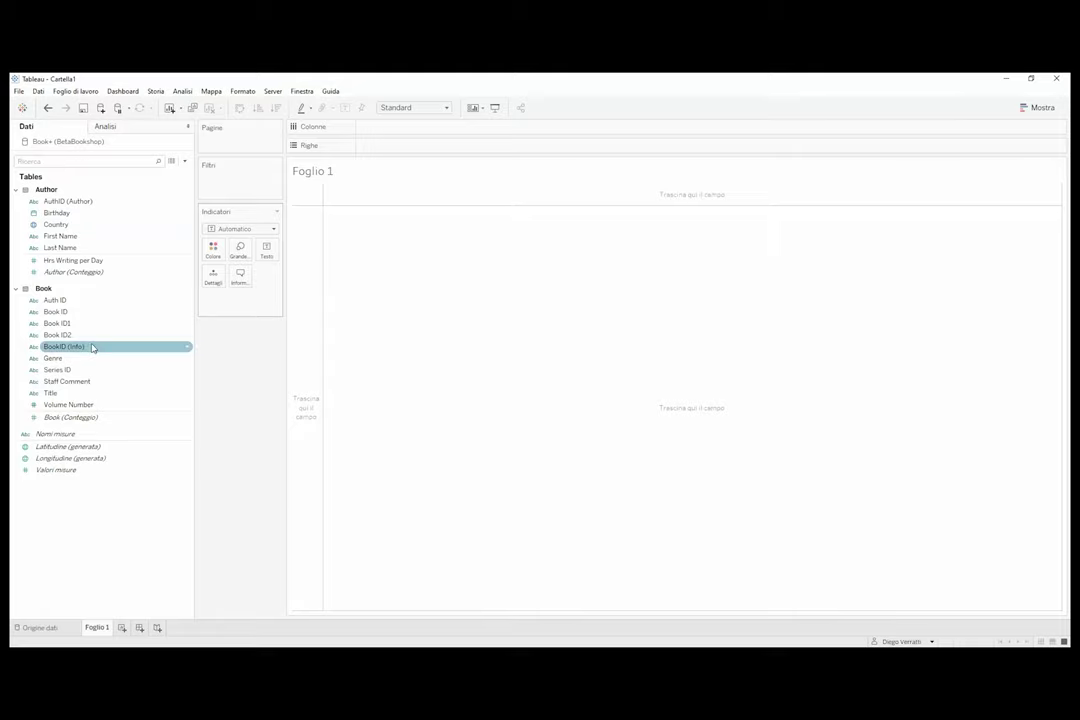
# Examine the fields grouped under the Author and Book tables, including their dimensions, measures, row counts and the generated geographic fields.
pyautogui.click(76, 459)
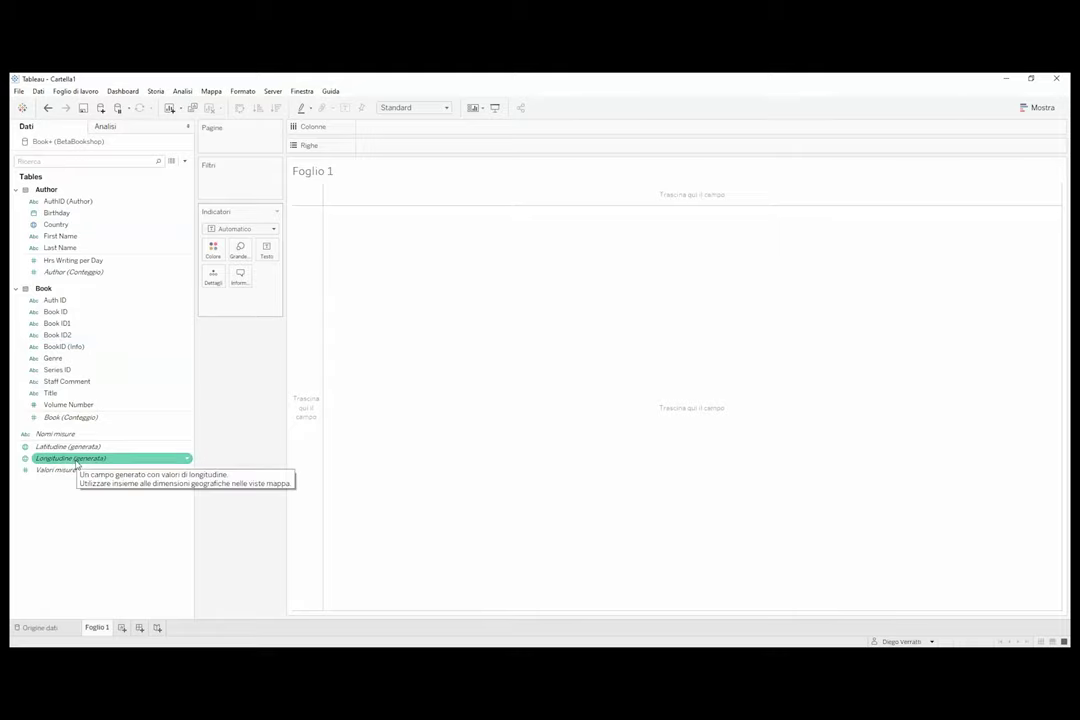
pyautogui.click(56, 224)
pyautogui.click(85, 203)
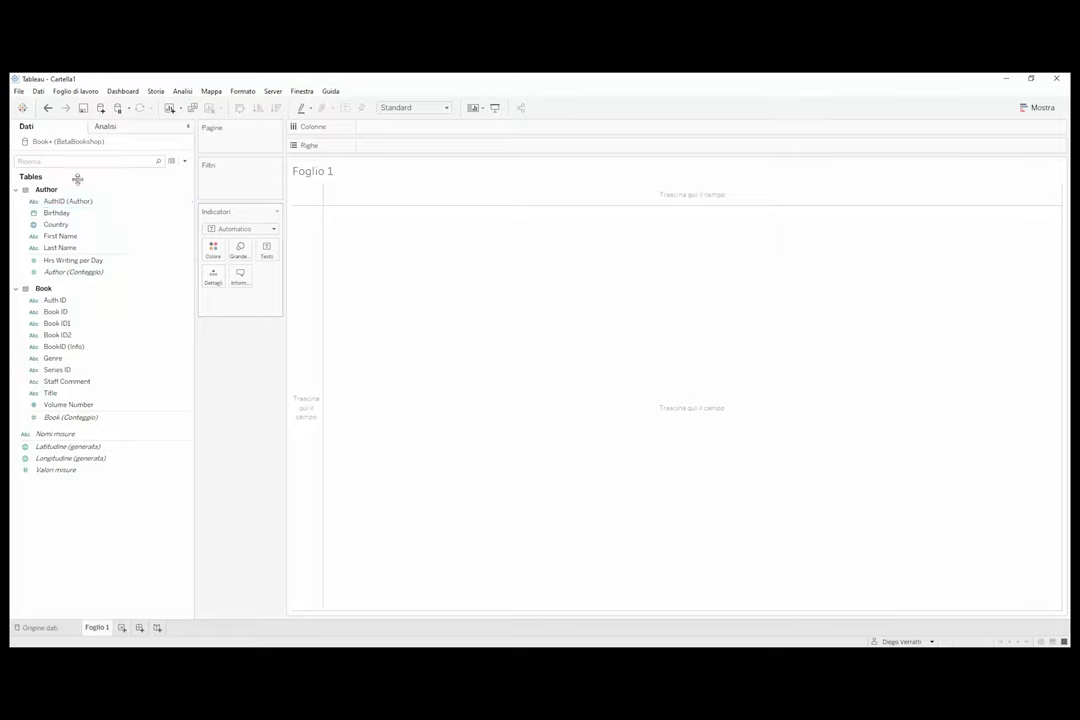
pyautogui.click(135, 349)
pyautogui.moveTo(135, 351); pyautogui.dragTo(122, 210)
pyautogui.click(136, 260)
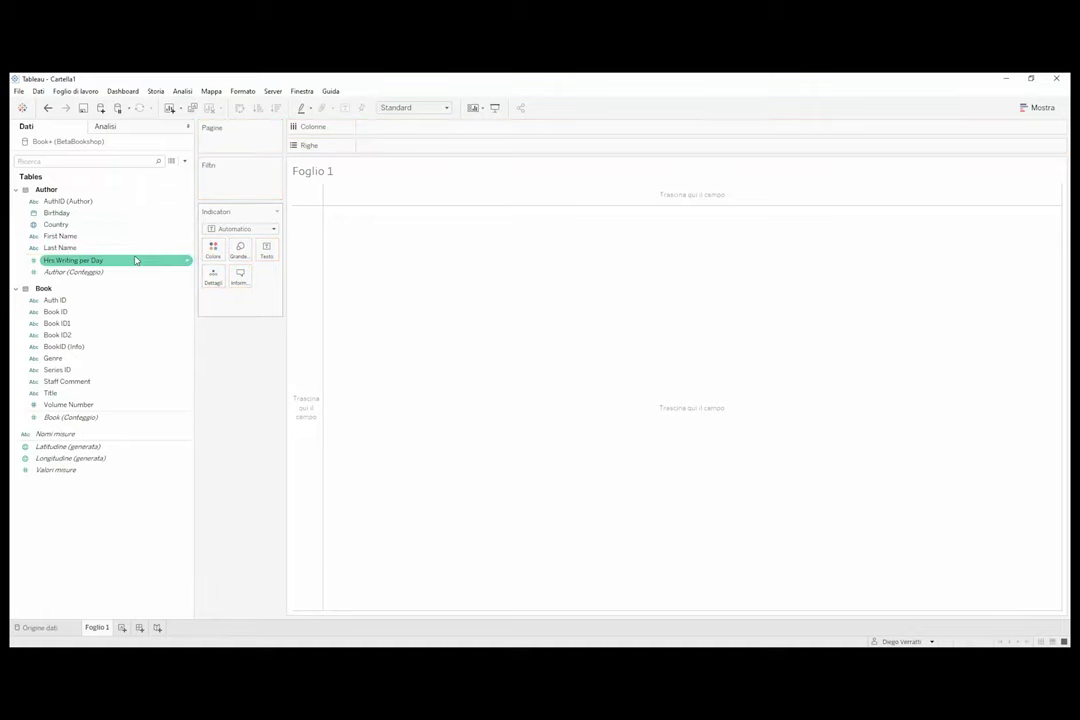
pyautogui.click(159, 273)
pyautogui.click(172, 247)
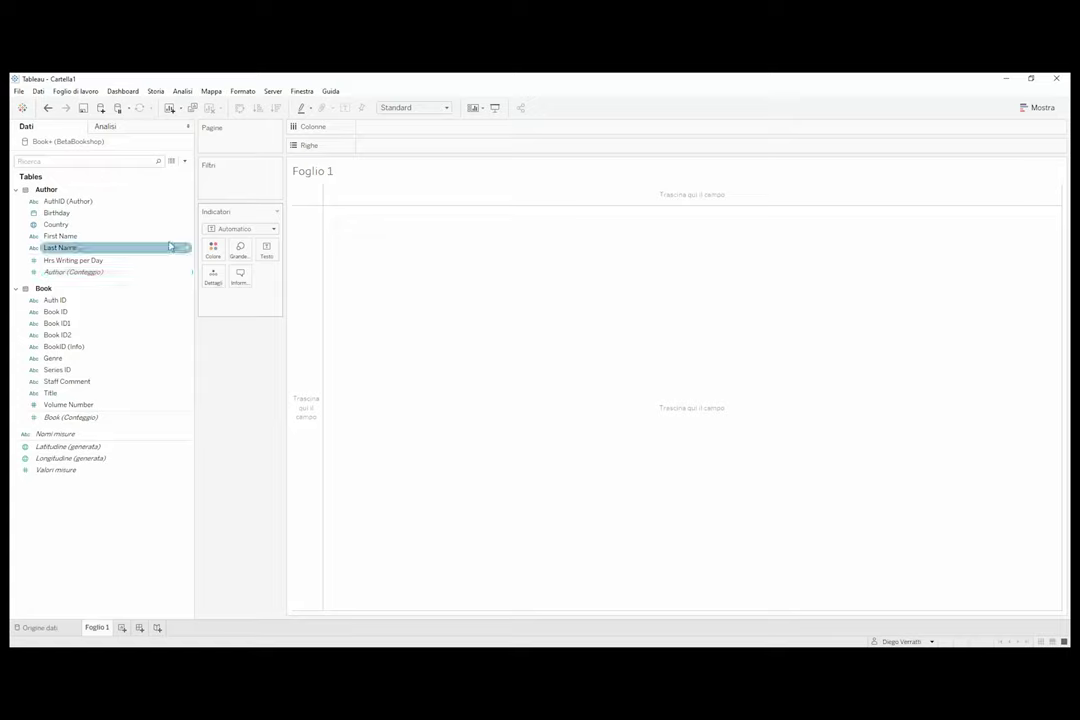
pyautogui.click(161, 214)
pyautogui.click(186, 235)
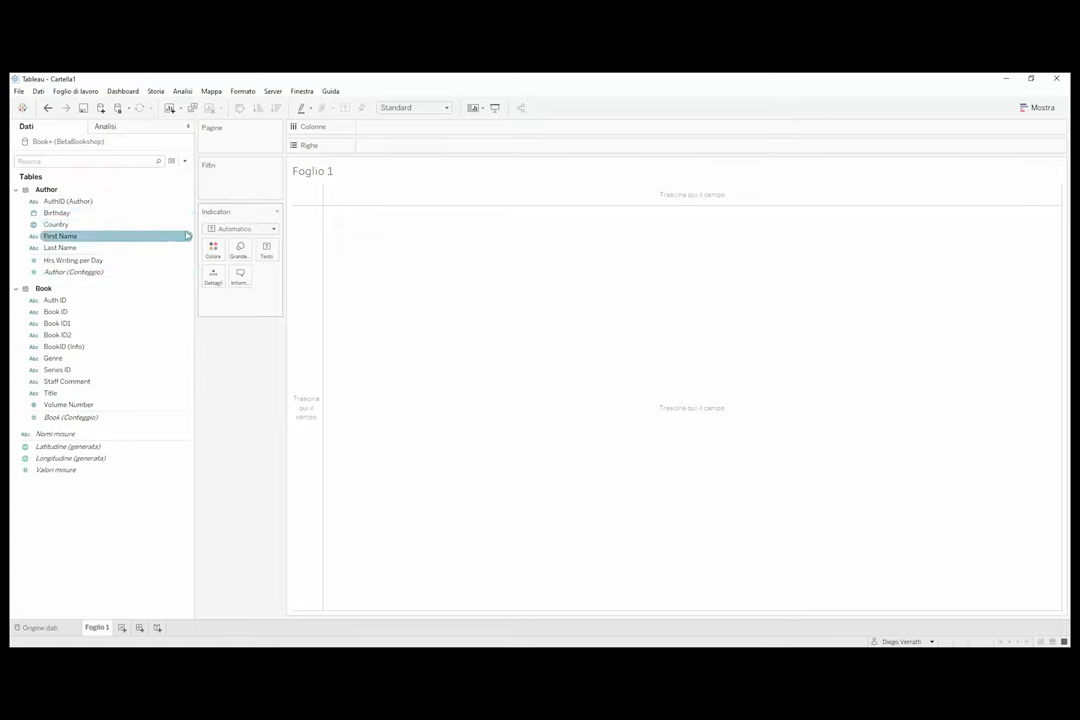
pyautogui.click(185, 251)
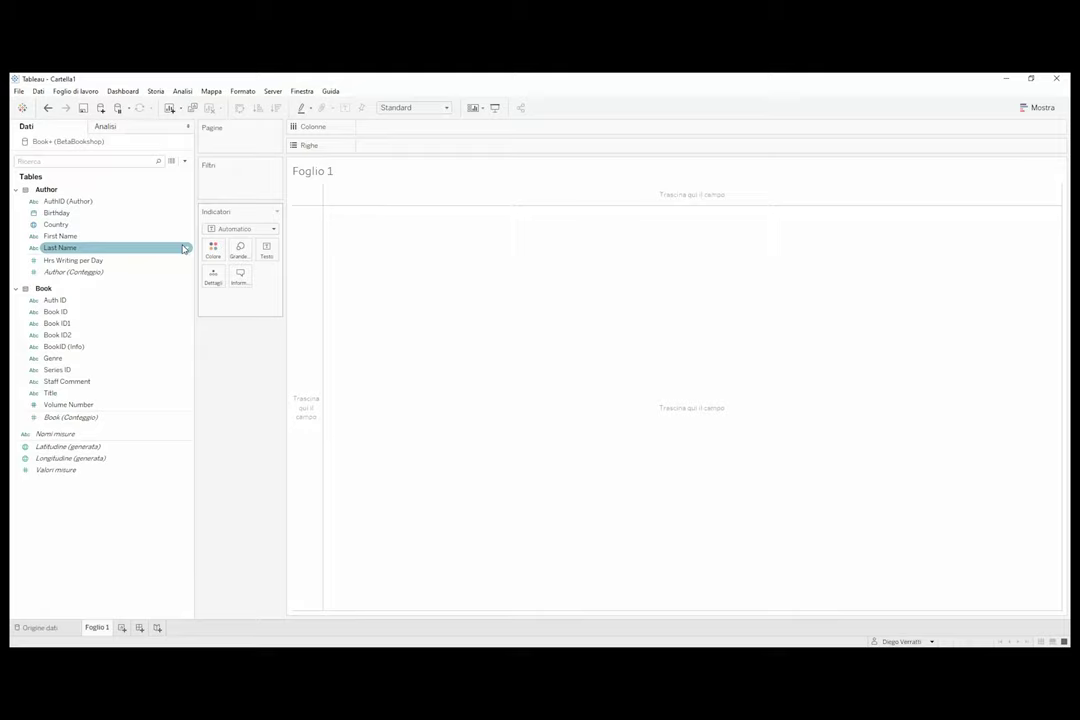
pyautogui.click(116, 274)
pyautogui.click(185, 235)
pyautogui.click(113, 213)
pyautogui.click(110, 248)
pyautogui.click(93, 273)
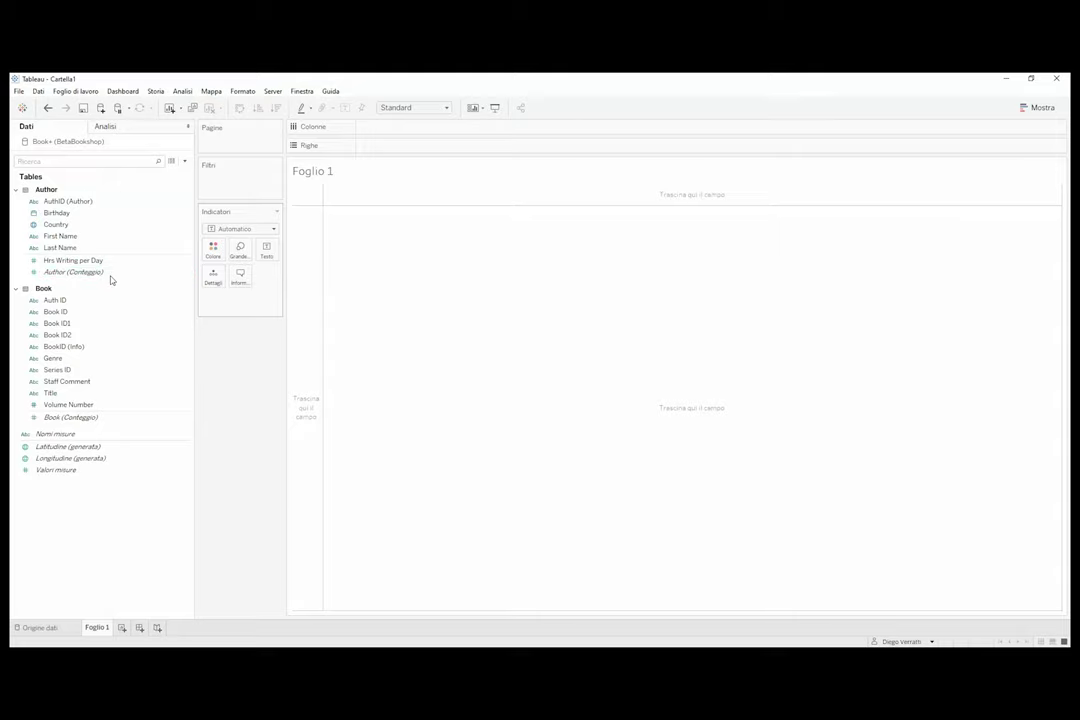
pyautogui.click(58, 226)
pyautogui.click(68, 213)
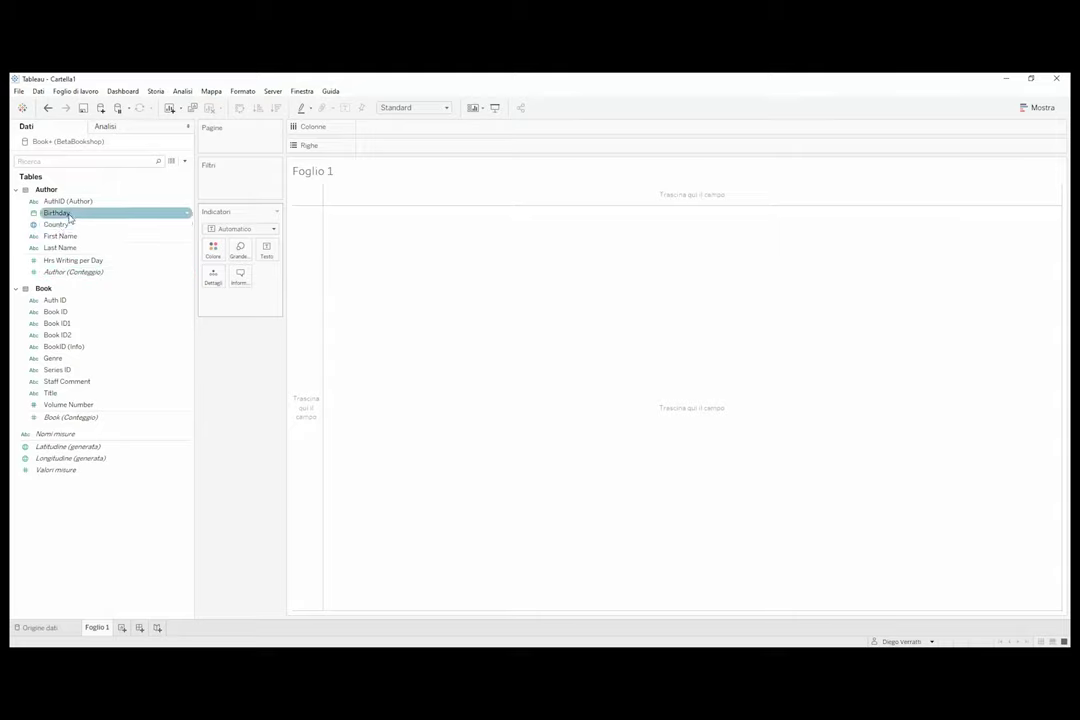
pyautogui.click(90, 348)
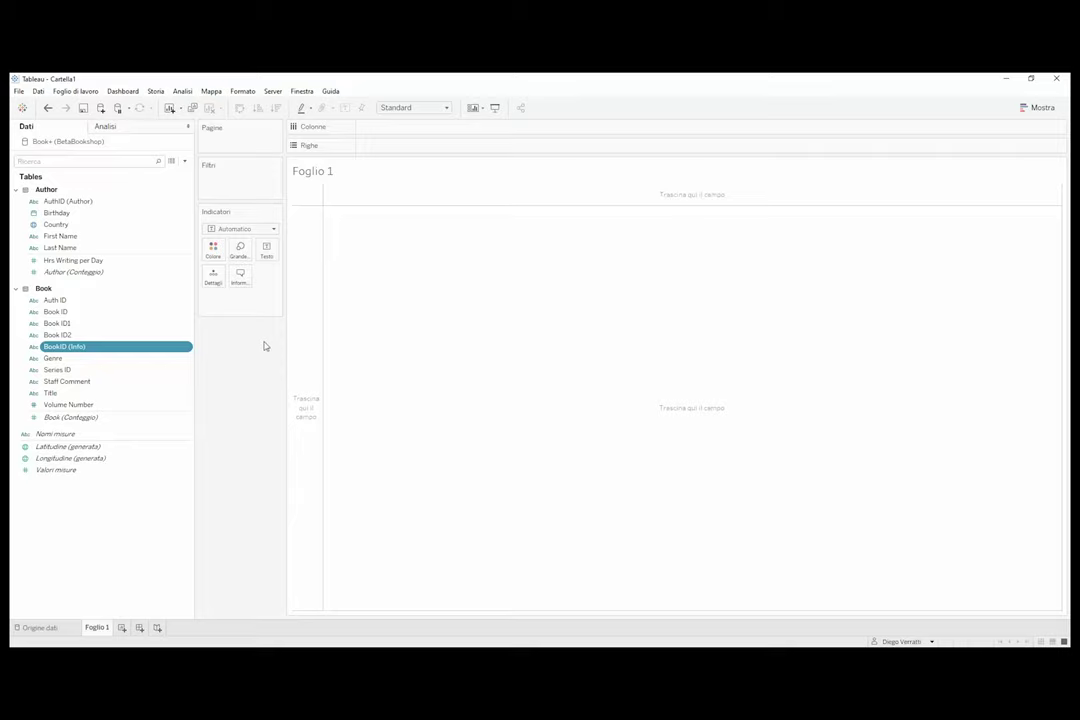
# Widen the field list and the marks area slightly, and place Book ID on the rows of Foglio 1.
pyautogui.moveTo(195, 361)
pyautogui.mouseDown()
pyautogui.moveTo(183, 357)
pyautogui.moveTo(199, 358)
pyautogui.mouseUp()
pyautogui.moveTo(288, 360); pyautogui.dragTo(305, 358)
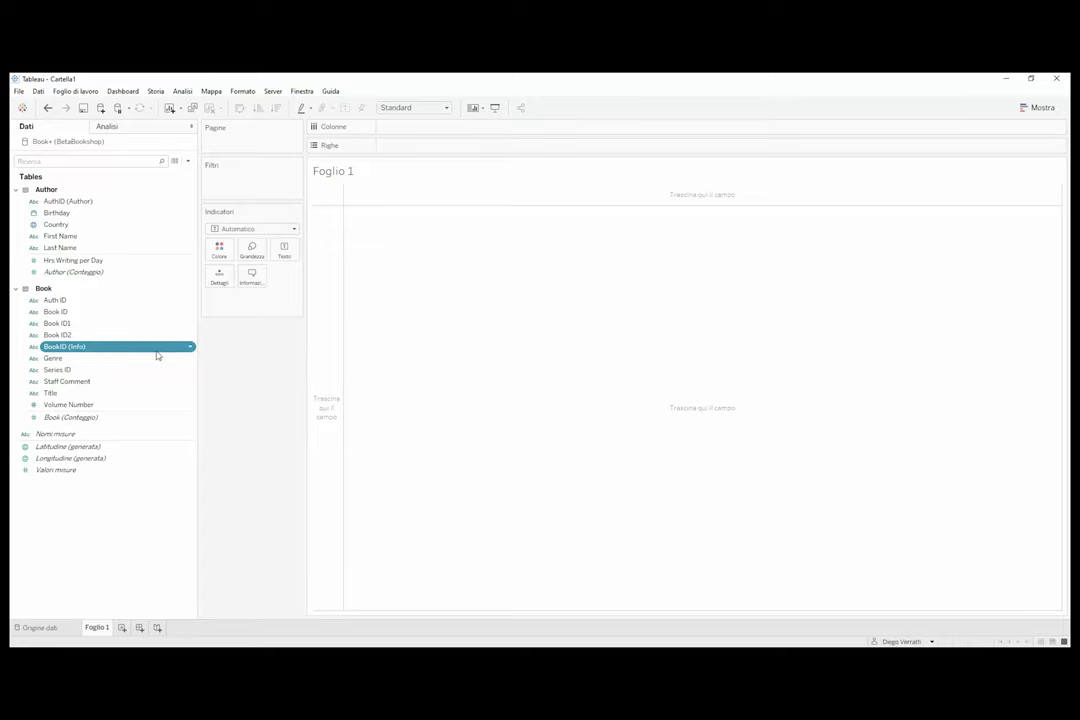
pyautogui.moveTo(138, 314); pyautogui.dragTo(424, 150)
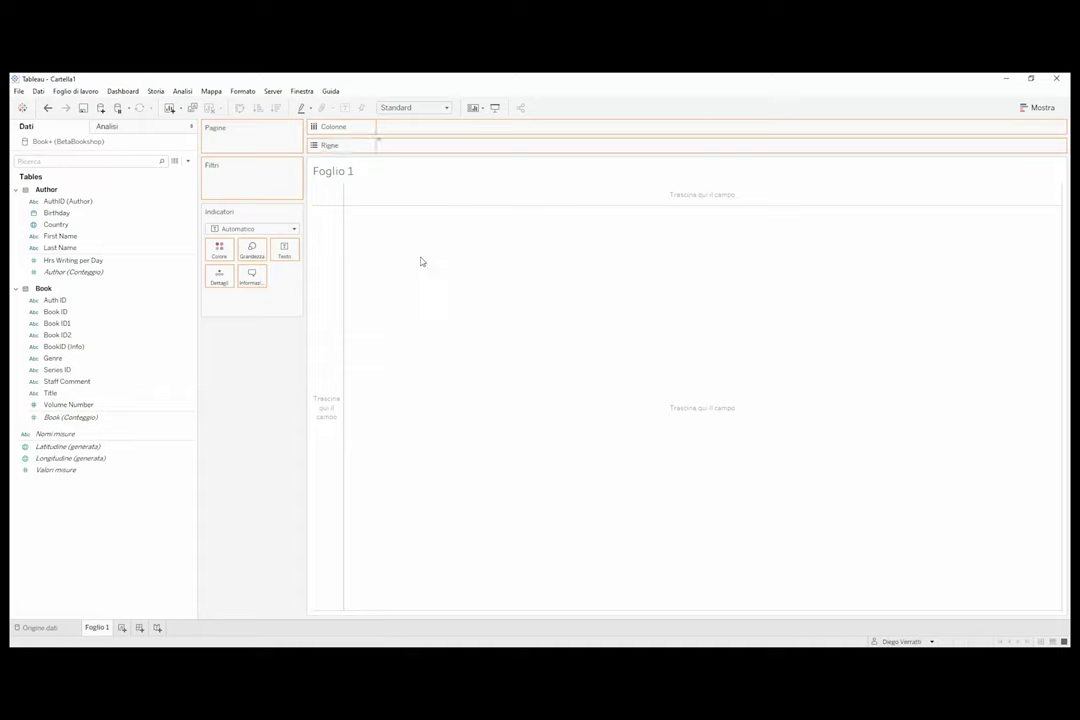
# Add AuthID (Author), First Name and Last Name from the Author table to the rows after Book ID.
pyautogui.click(109, 273)
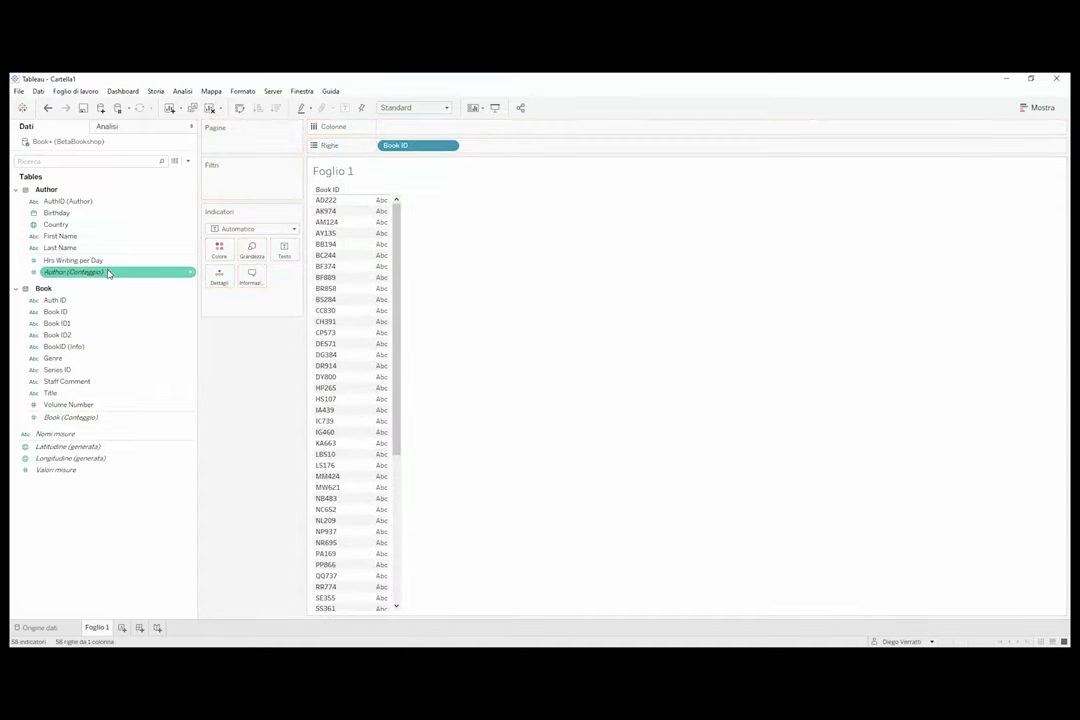
pyautogui.click(99, 300)
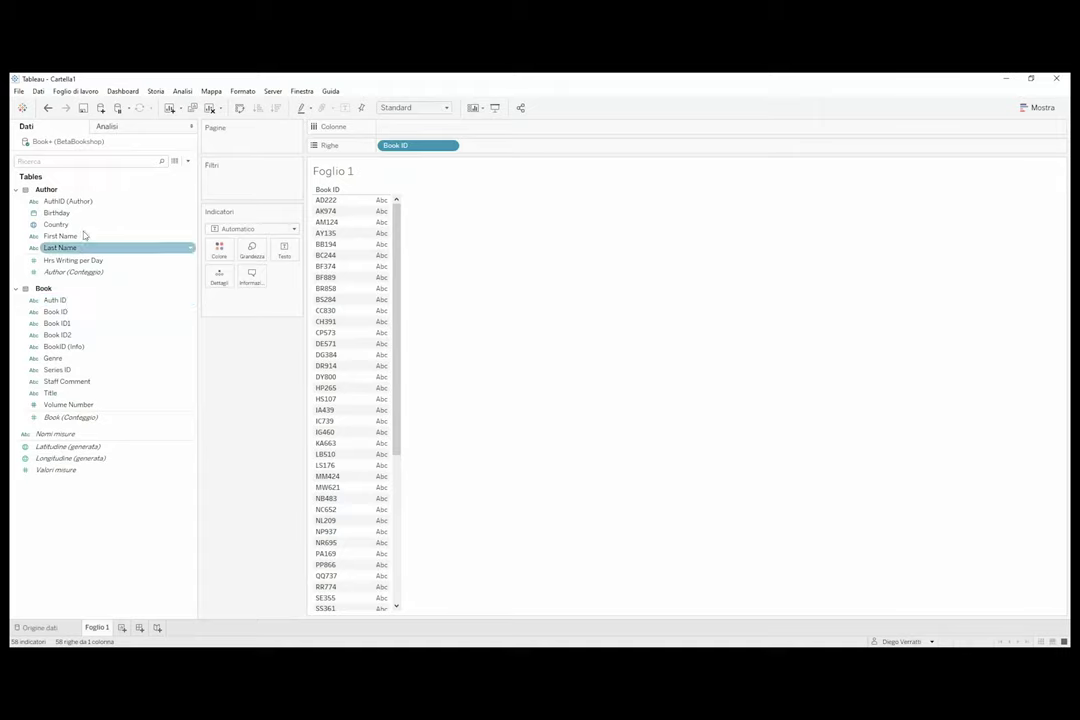
pyautogui.moveTo(94, 203); pyautogui.dragTo(494, 148)
pyautogui.click(85, 249)
pyautogui.moveTo(80, 237); pyautogui.dragTo(740, 148)
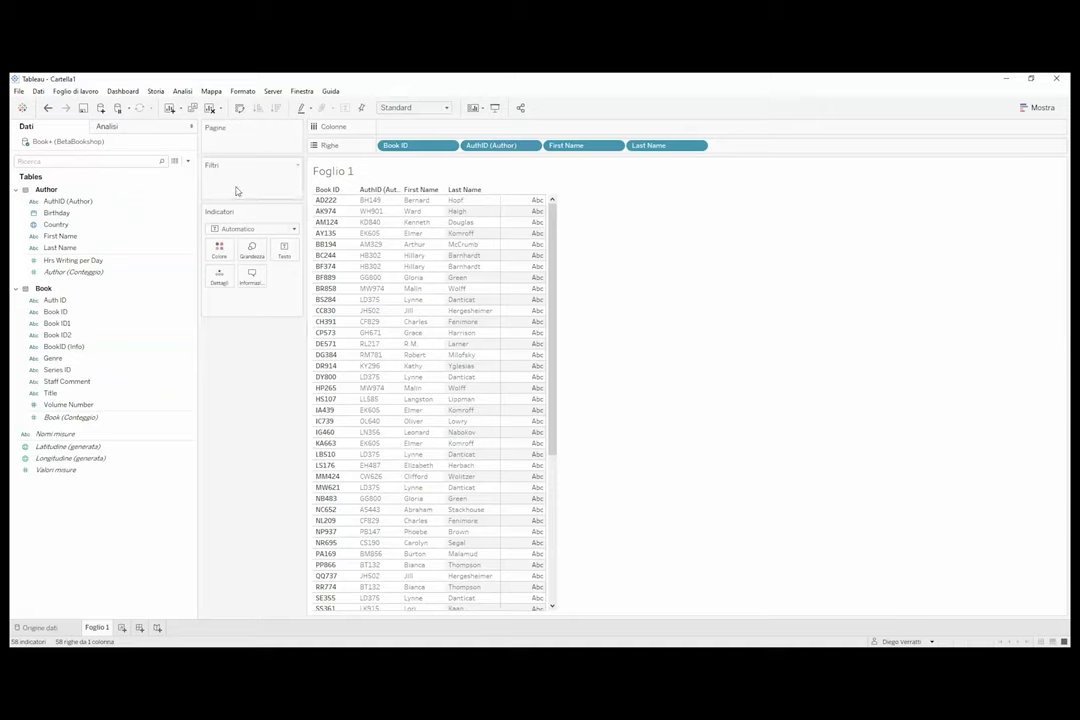
pyautogui.click(187, 313)
pyautogui.moveTo(532, 201)
# Create a new worksheet and place AuthID (Author), First Name and Last Name on its rows.
pyautogui.click(123, 630)
pyautogui.moveTo(100, 201); pyautogui.dragTo(375, 147)
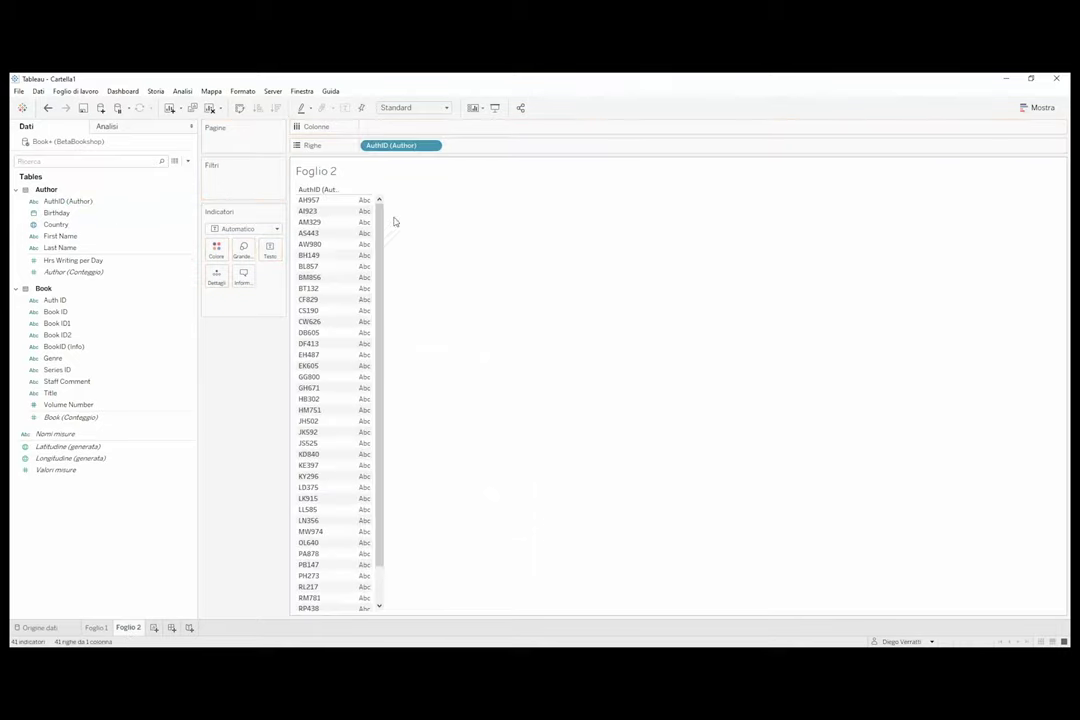
pyautogui.moveTo(60, 236); pyautogui.dragTo(508, 150)
pyautogui.moveTo(137, 250); pyautogui.dragTo(560, 147)
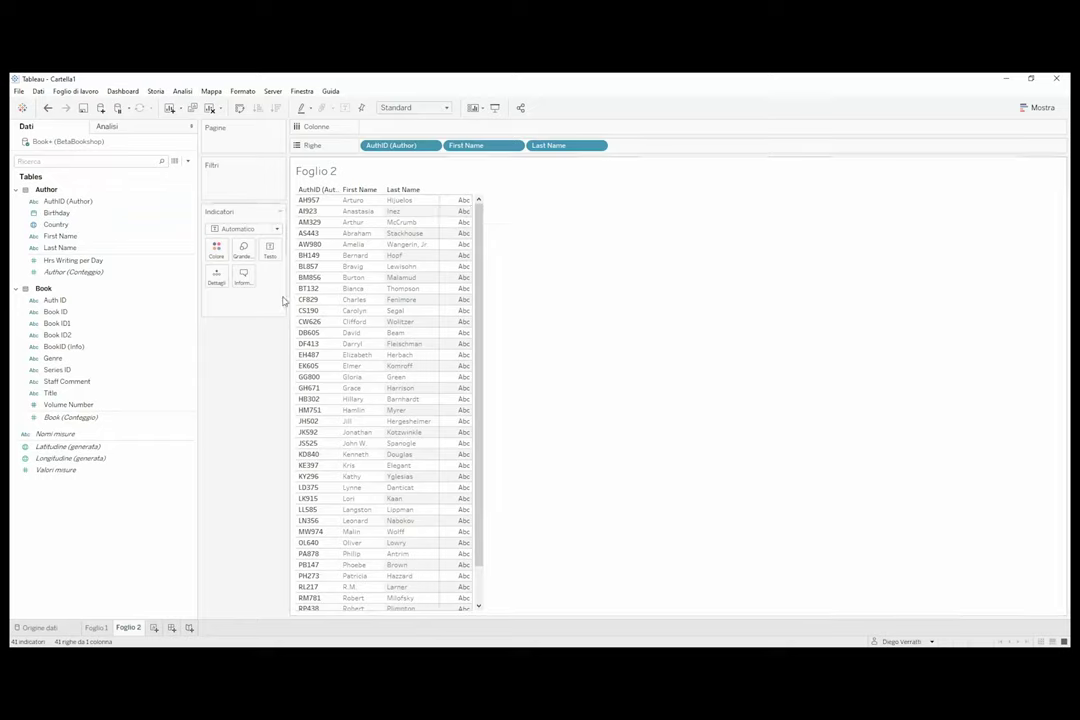
# Show the distinct count of Book ID, CNTD(Book ID), as text for each author in Foglio 2.
pyautogui.click(110, 262)
pyautogui.click(97, 300)
pyautogui.click(92, 312)
pyautogui.moveTo(92, 312); pyautogui.dragTo(272, 250)
pyautogui.click(522, 376)
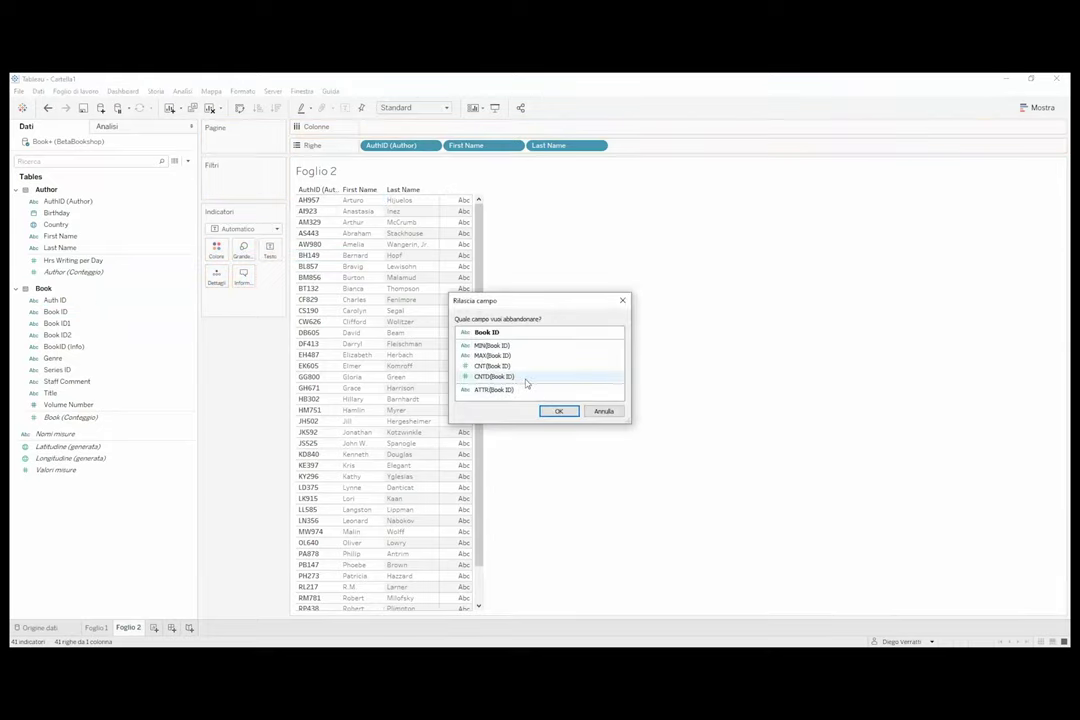
pyautogui.click(559, 411)
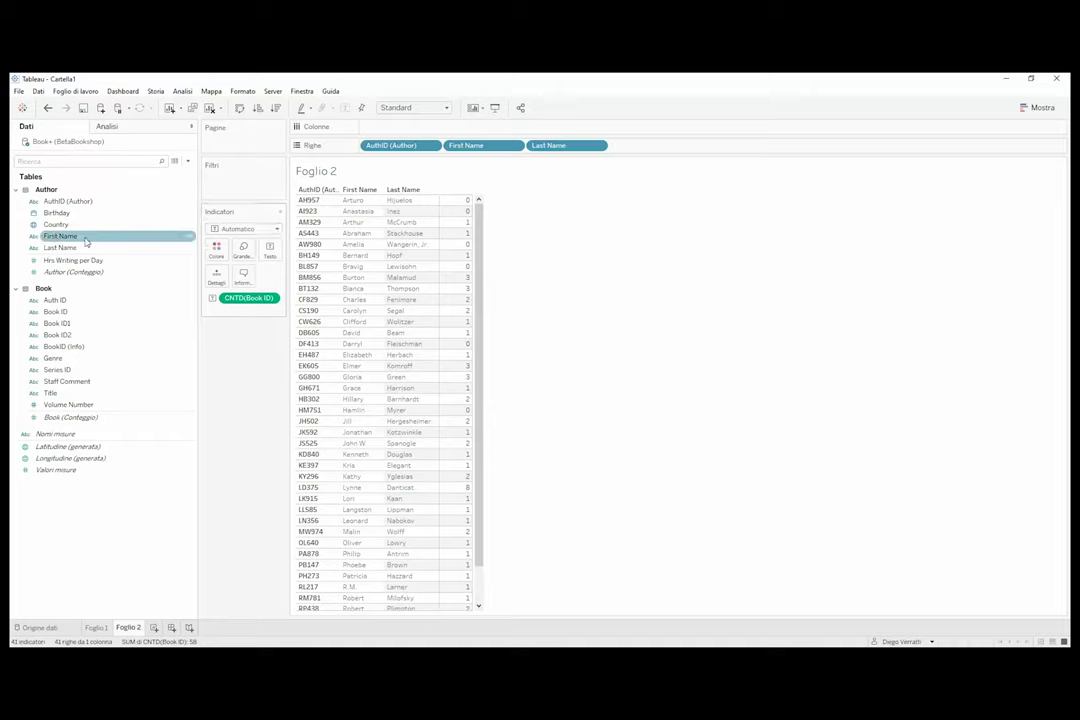
pyautogui.click(159, 225)
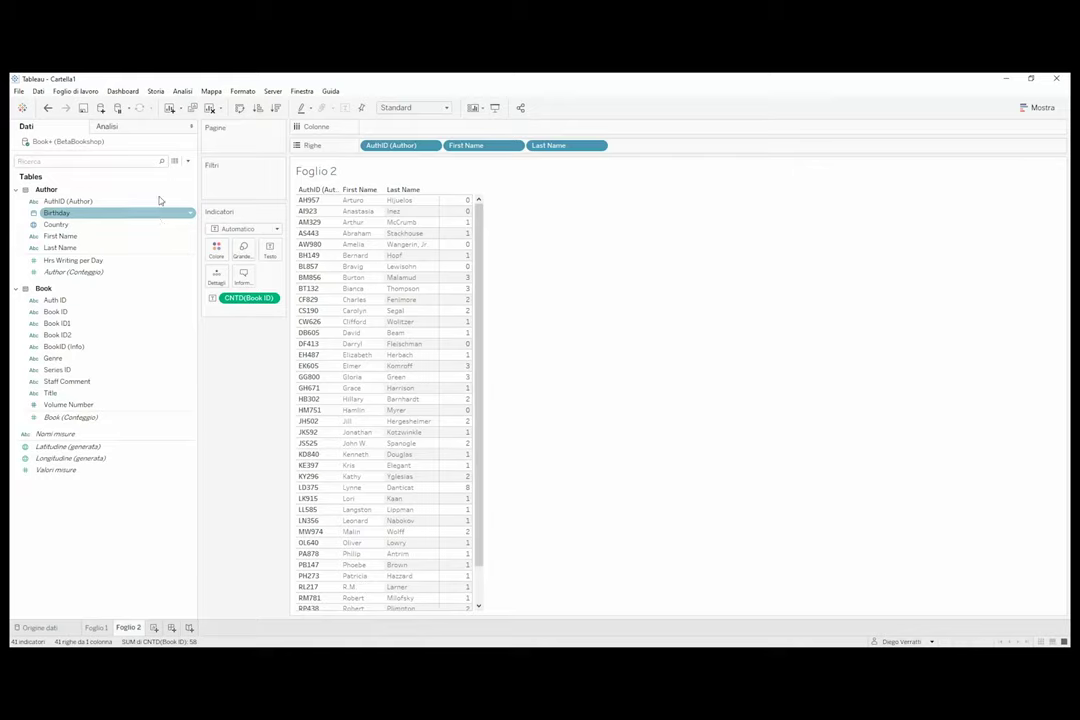
pyautogui.click(97, 202)
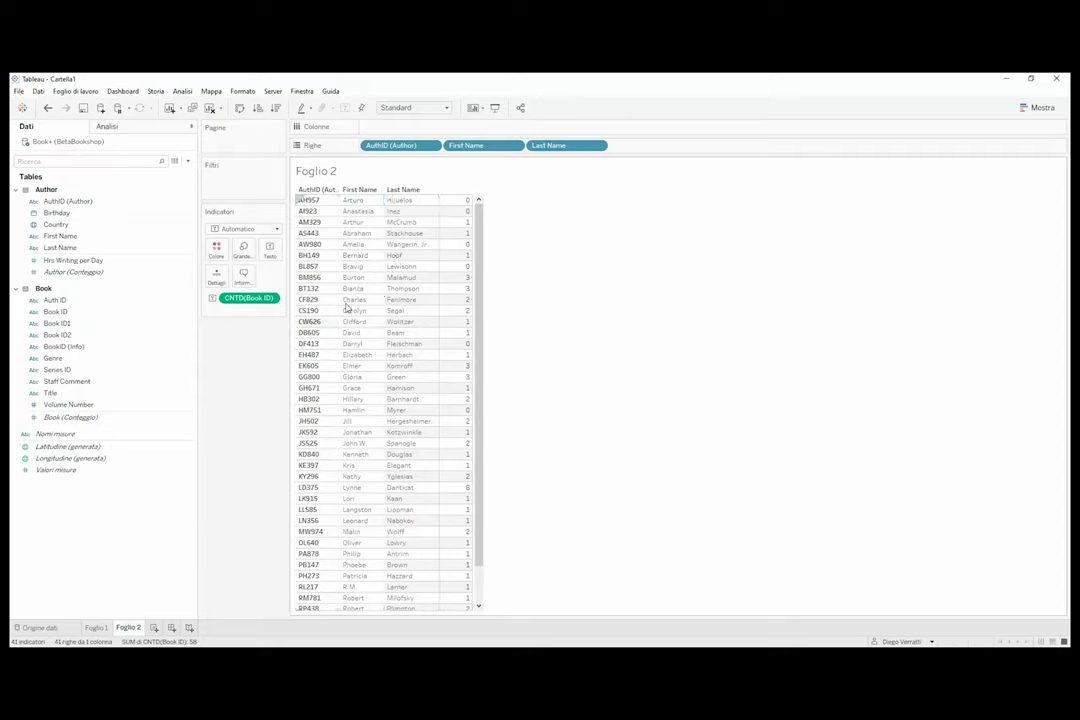
# Filter Foglio 2 by the distinct count of Book ID, keeping values of at most (Al massimo) 0.
pyautogui.moveTo(257, 303); pyautogui.dragTo(238, 185)
pyautogui.click(507, 376)
pyautogui.click(557, 411)
pyautogui.click(641, 300)
pyautogui.click(578, 301)
pyautogui.doubleClick(598, 360)
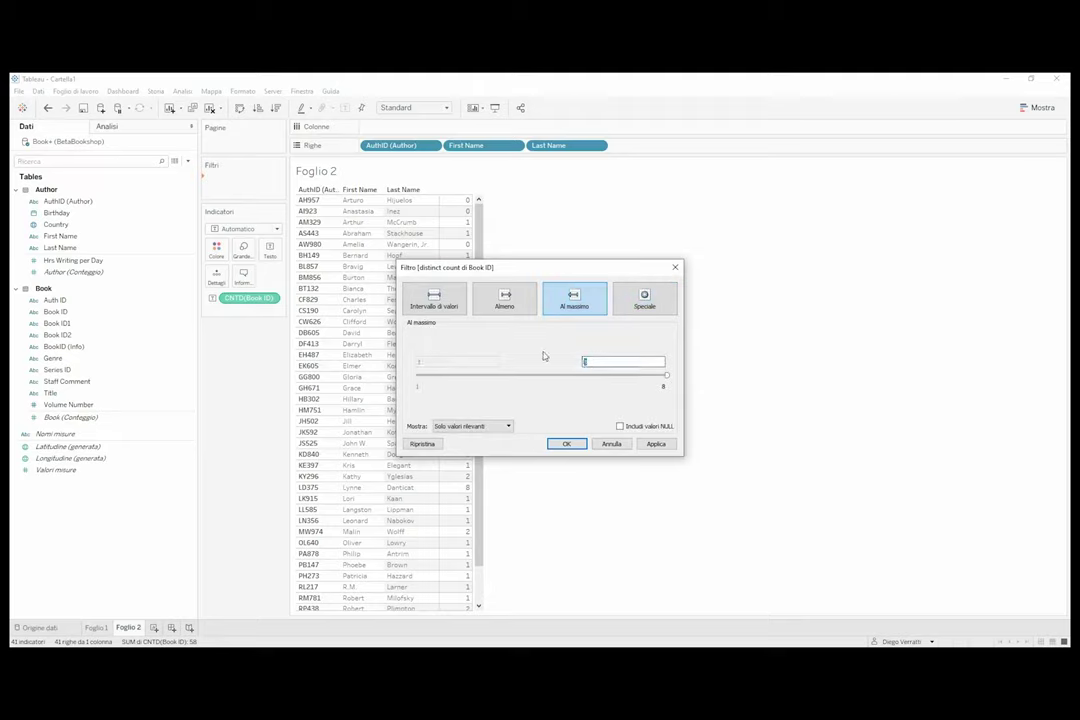
pyautogui.write('0')
pyautogui.click(560, 443)
pyautogui.moveTo(448, 220)
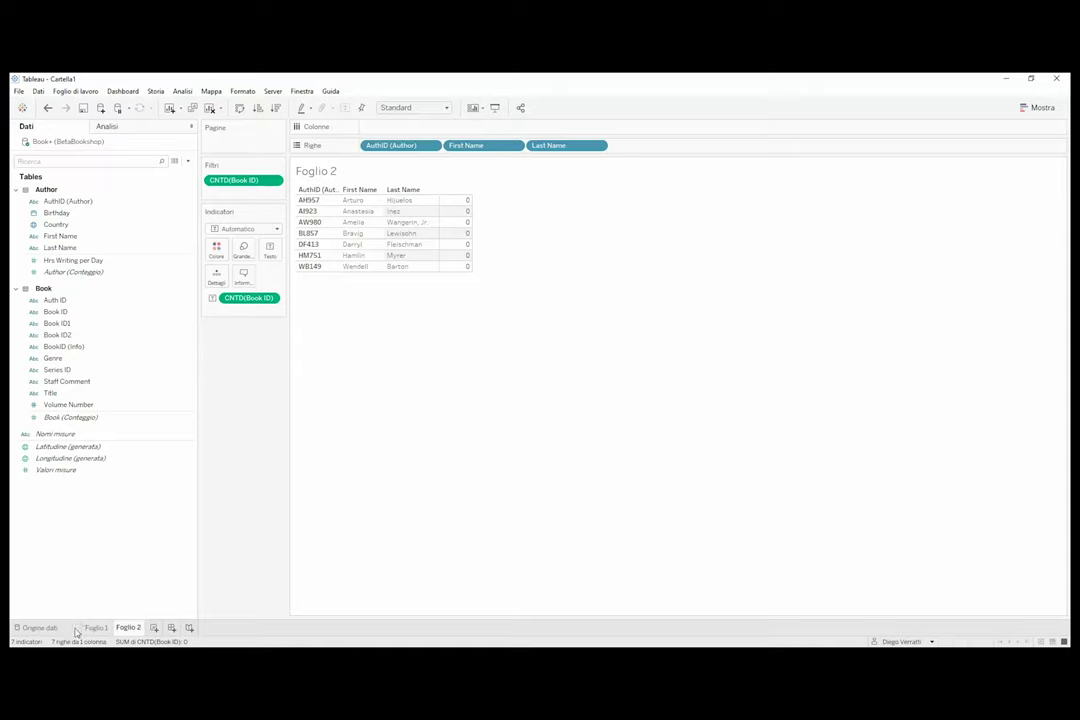
pyautogui.click(170, 359)
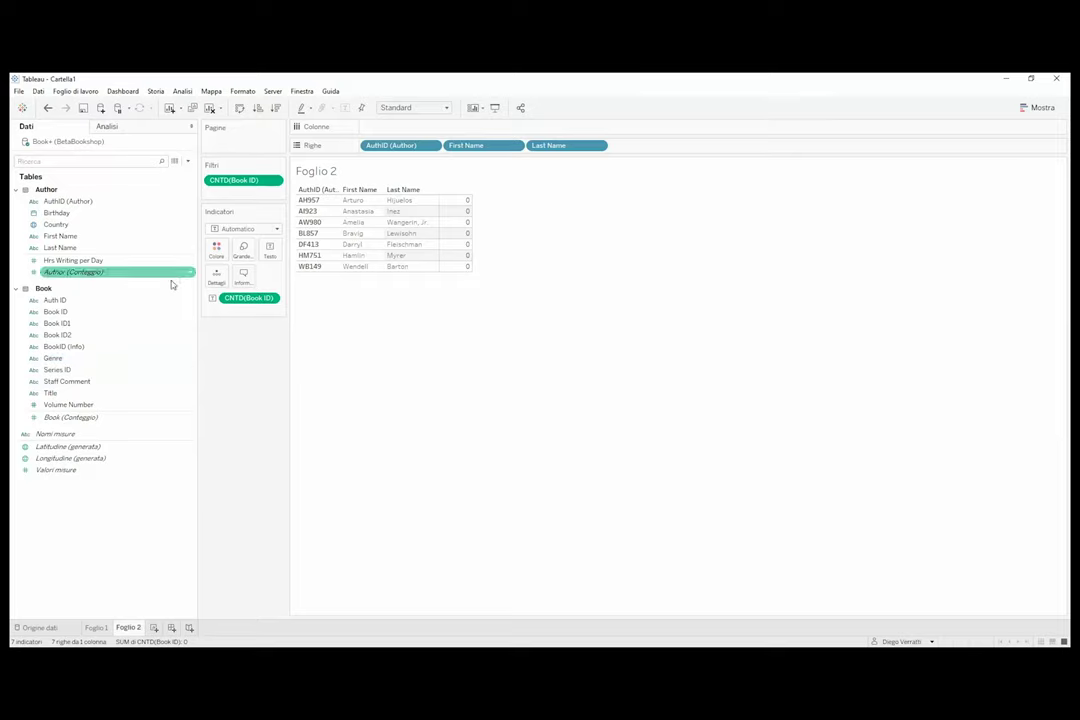
pyautogui.click(103, 326)
pyautogui.click(114, 314)
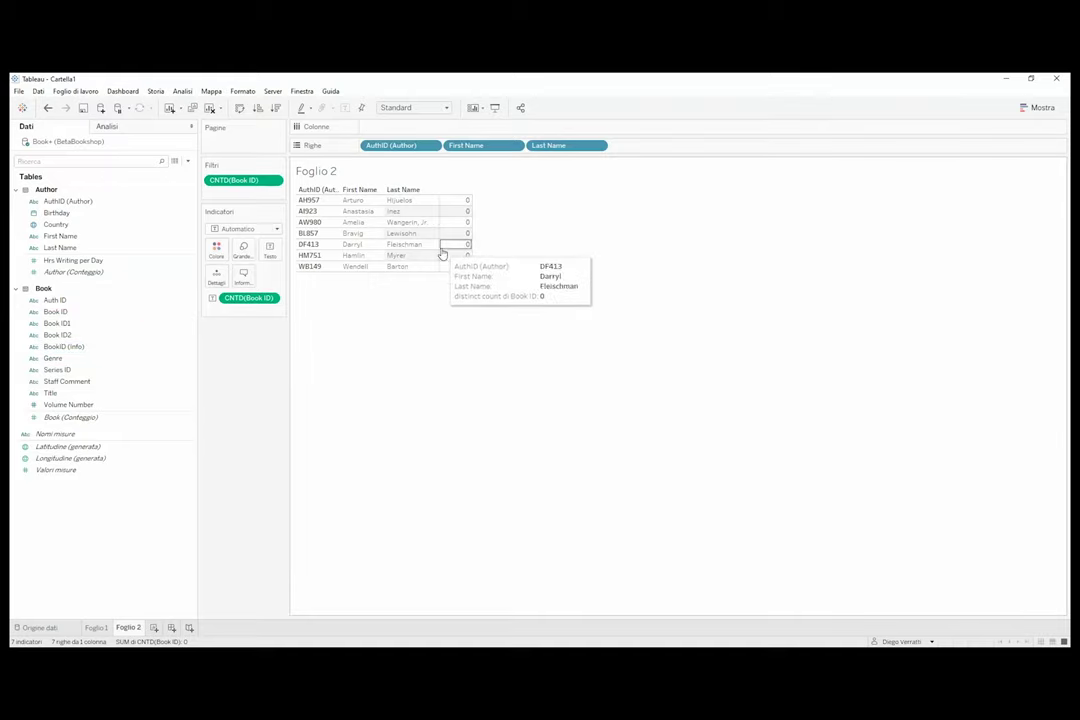
pyautogui.moveTo(288, 267); pyautogui.dragTo(350, 266)
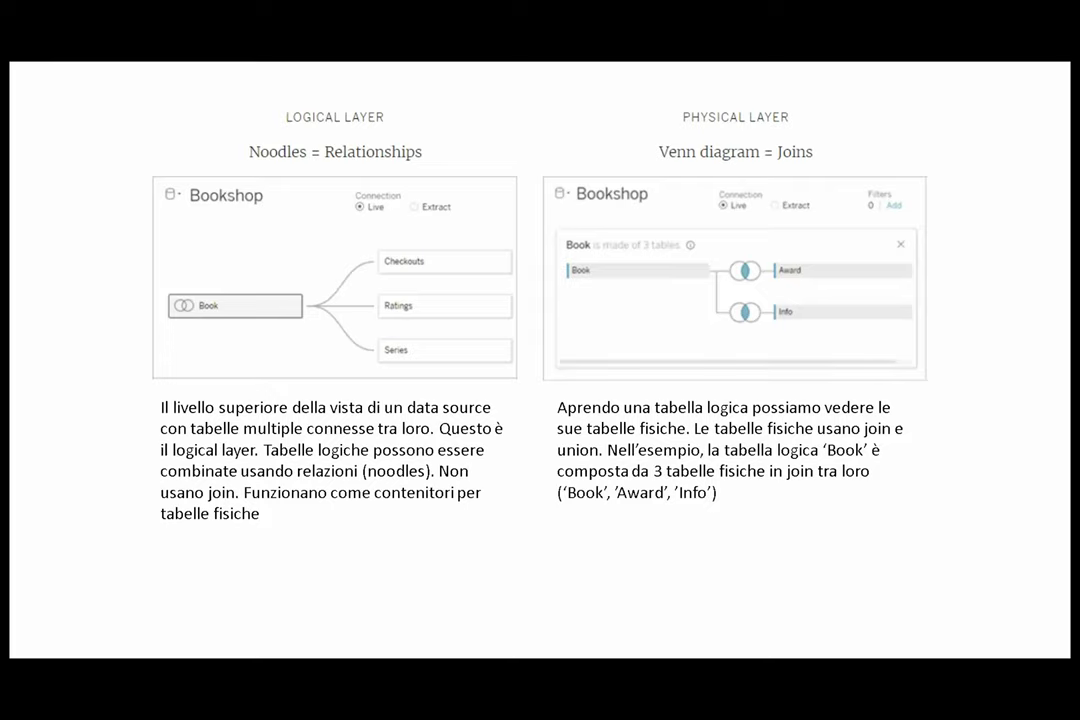
pyautogui.click(547, 430)
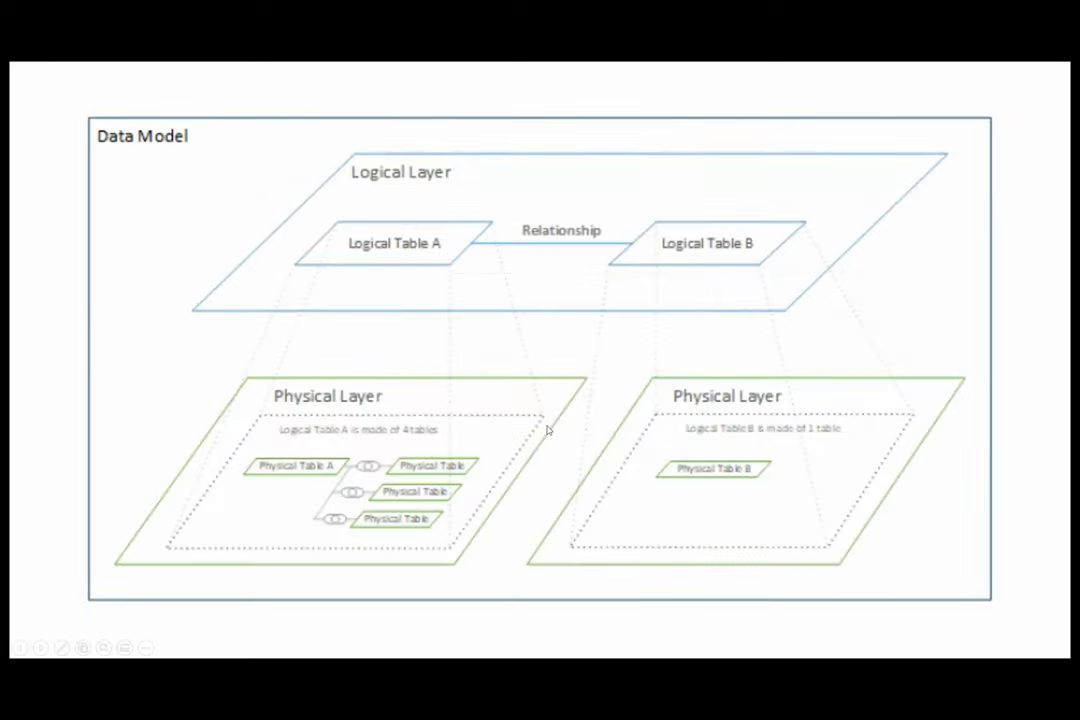